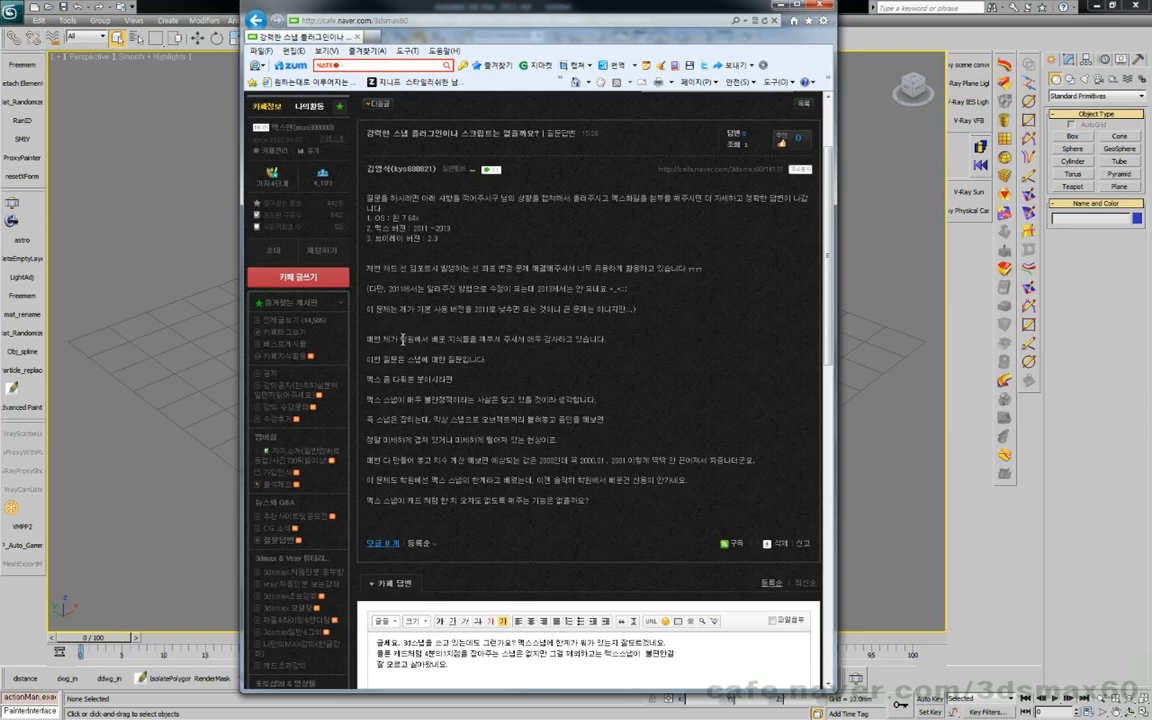
Step: Read through the café question asking for a stronger, more precise snap plugin or script for 3ds Max
scroll(403, 339, down, 1)
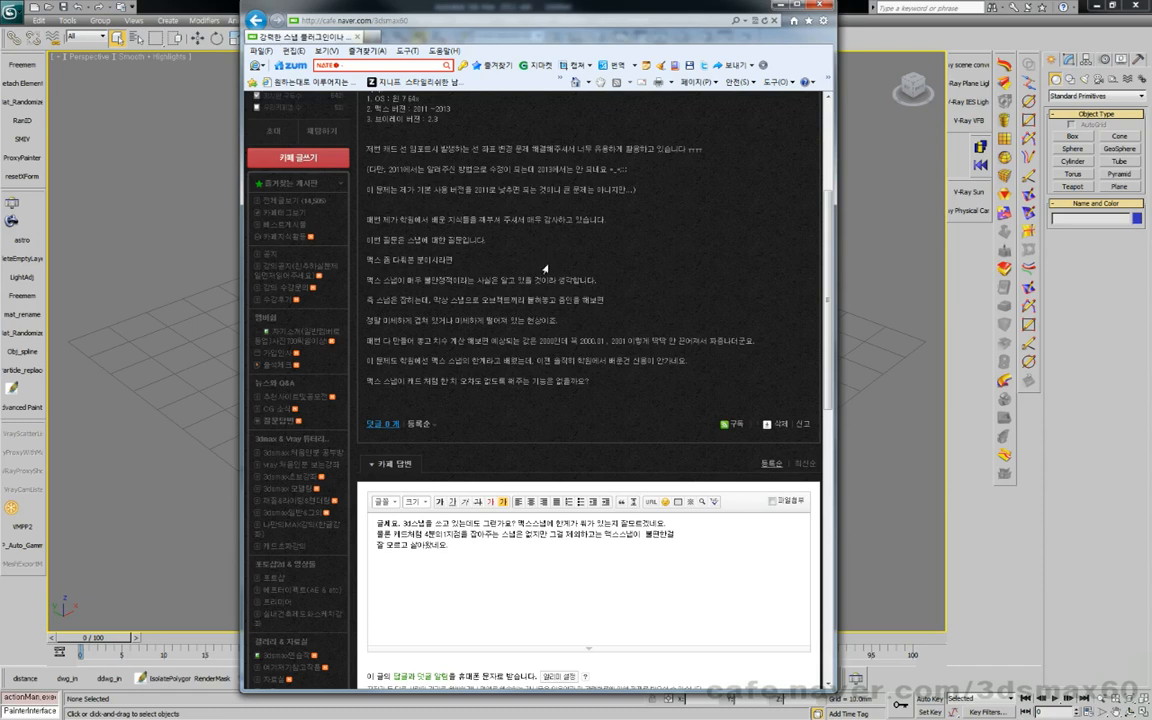
scroll(541, 272, down, 2)
scroll(541, 272, up, 2)
scroll(557, 283, up, 2)
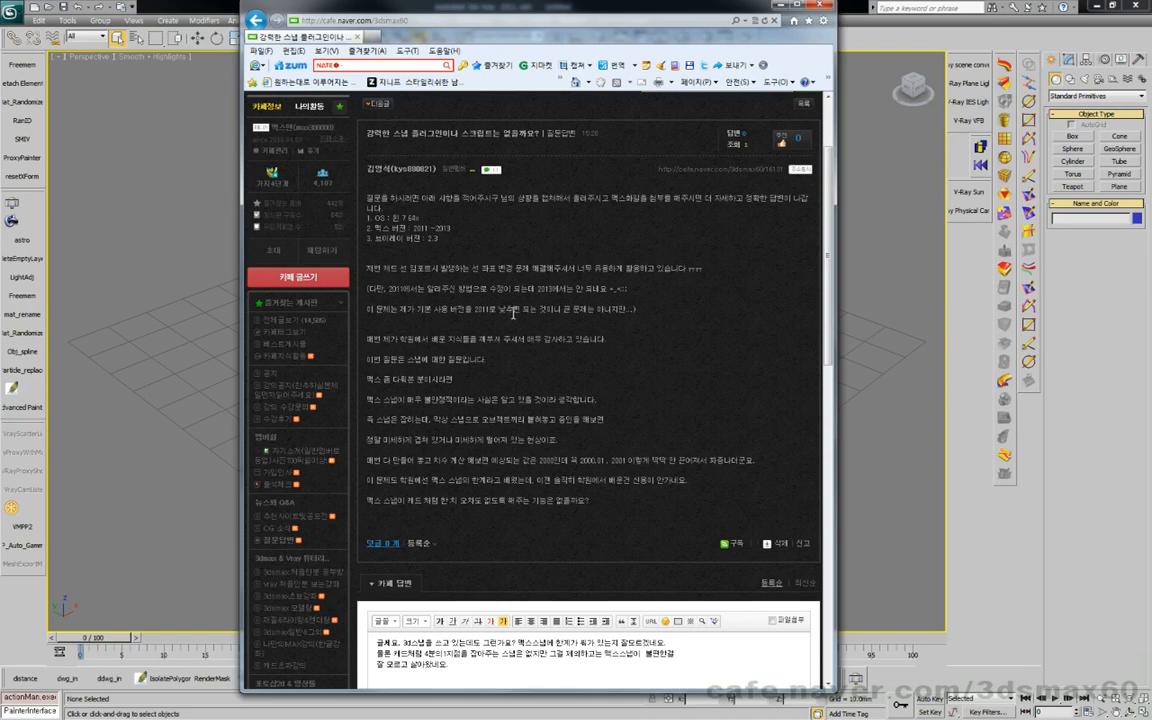
scroll(513, 312, down, 3)
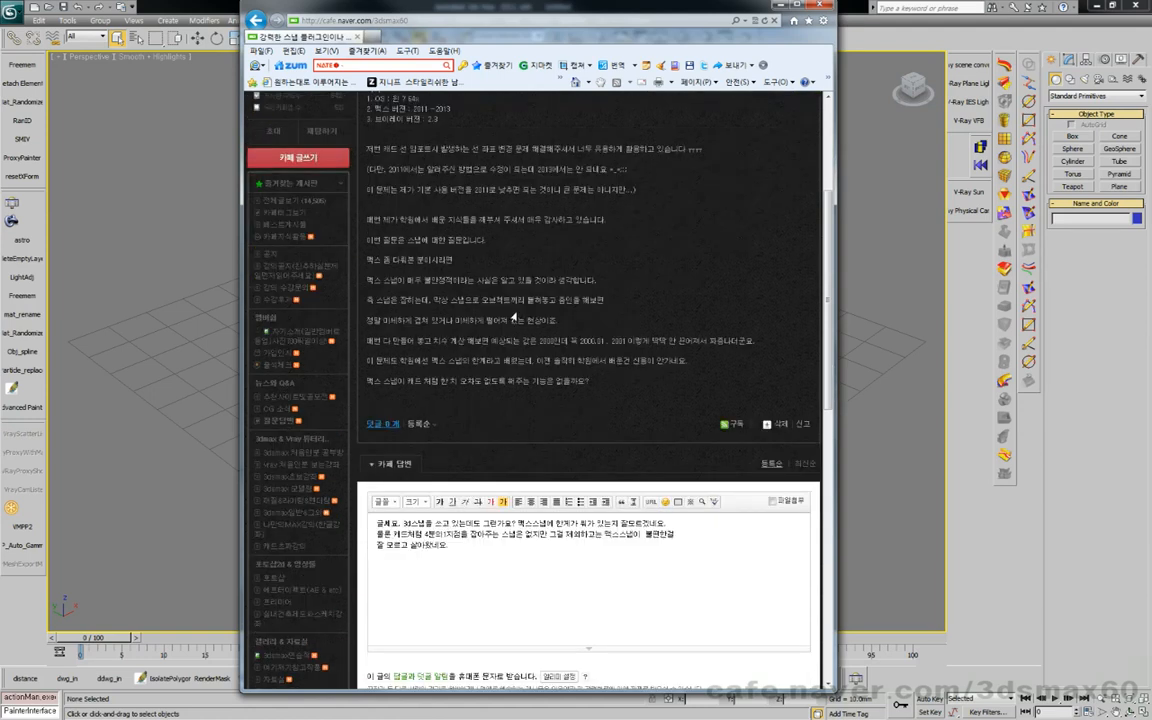
scroll(513, 321, up, 3)
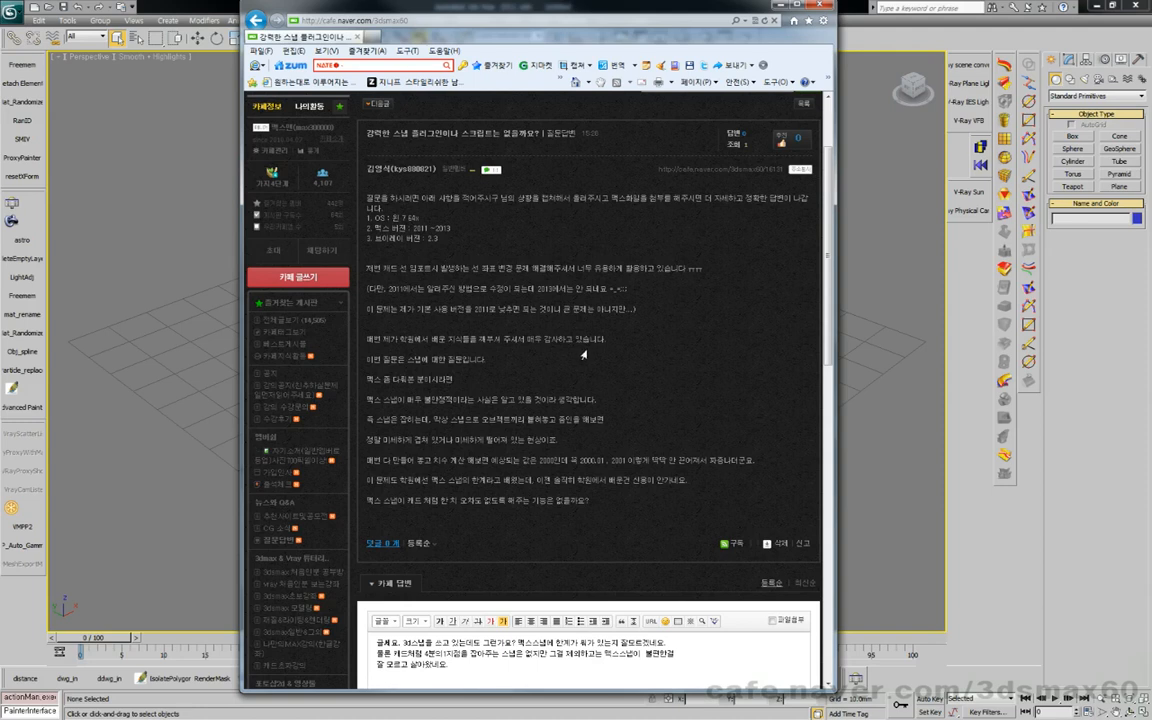
scroll(585, 354, down, 3)
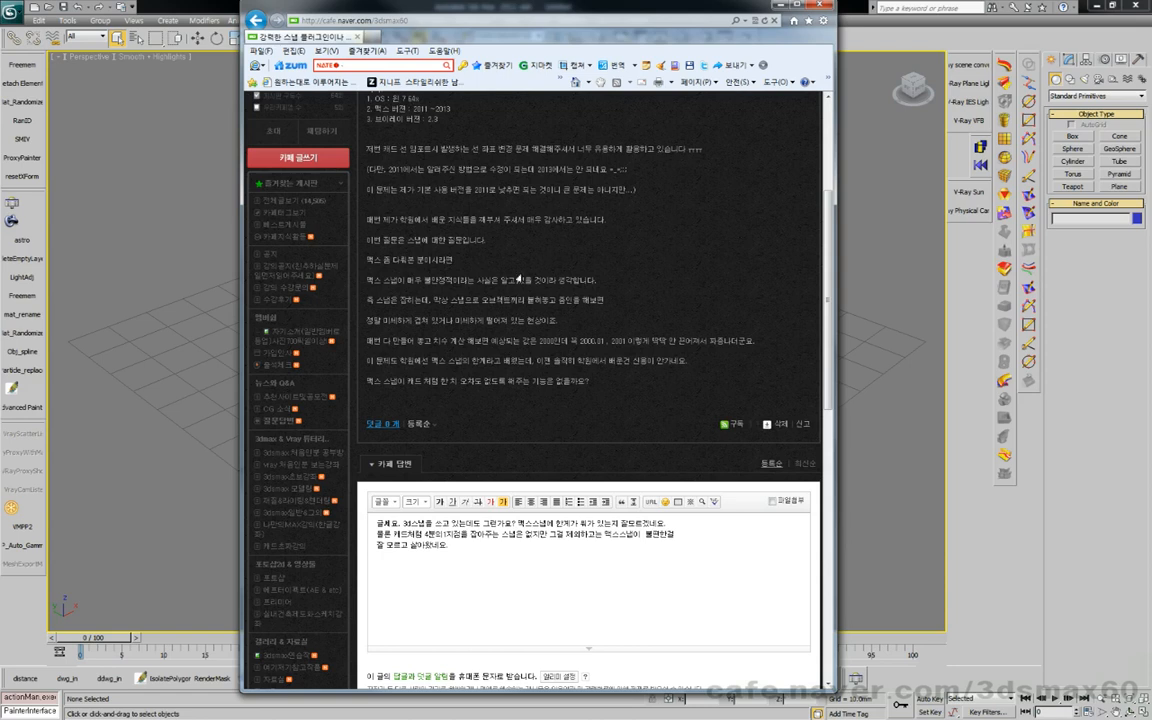
Step: Switch to 3ds Max and create two separate boxes 60 mm high, with bases about 39 × 44 mm and 33 × 41 mm
drag(549, 8, 0, 36)
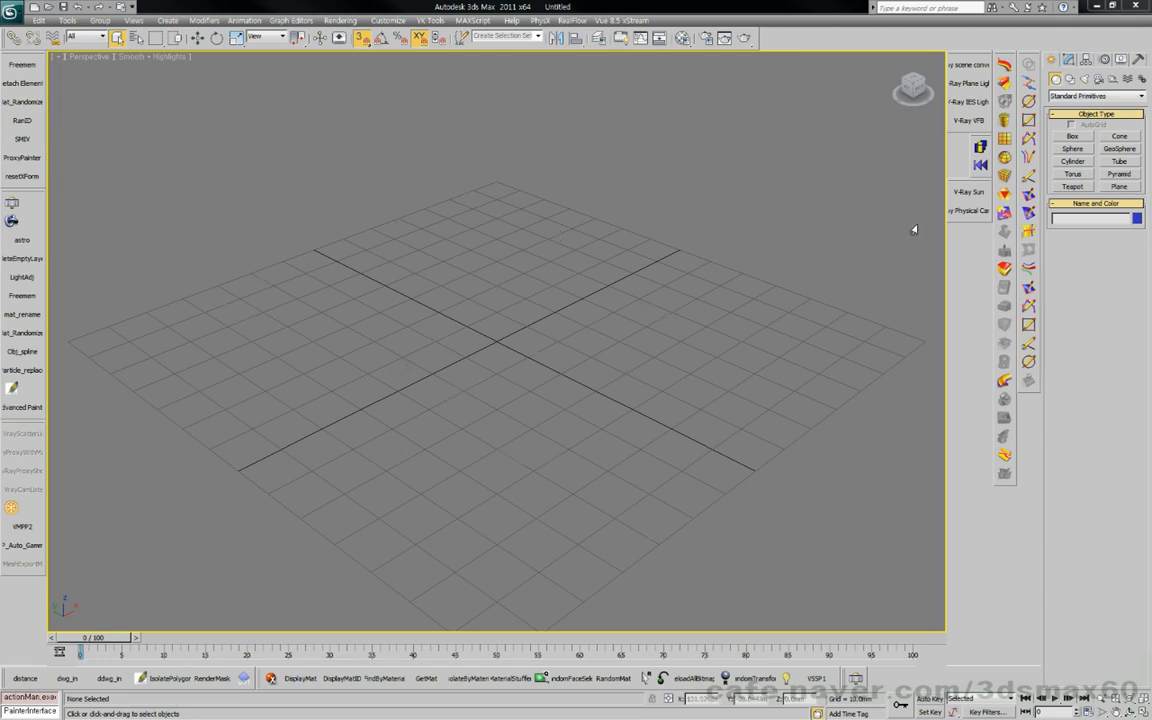
click(1068, 137)
drag(335, 330, 278, 468)
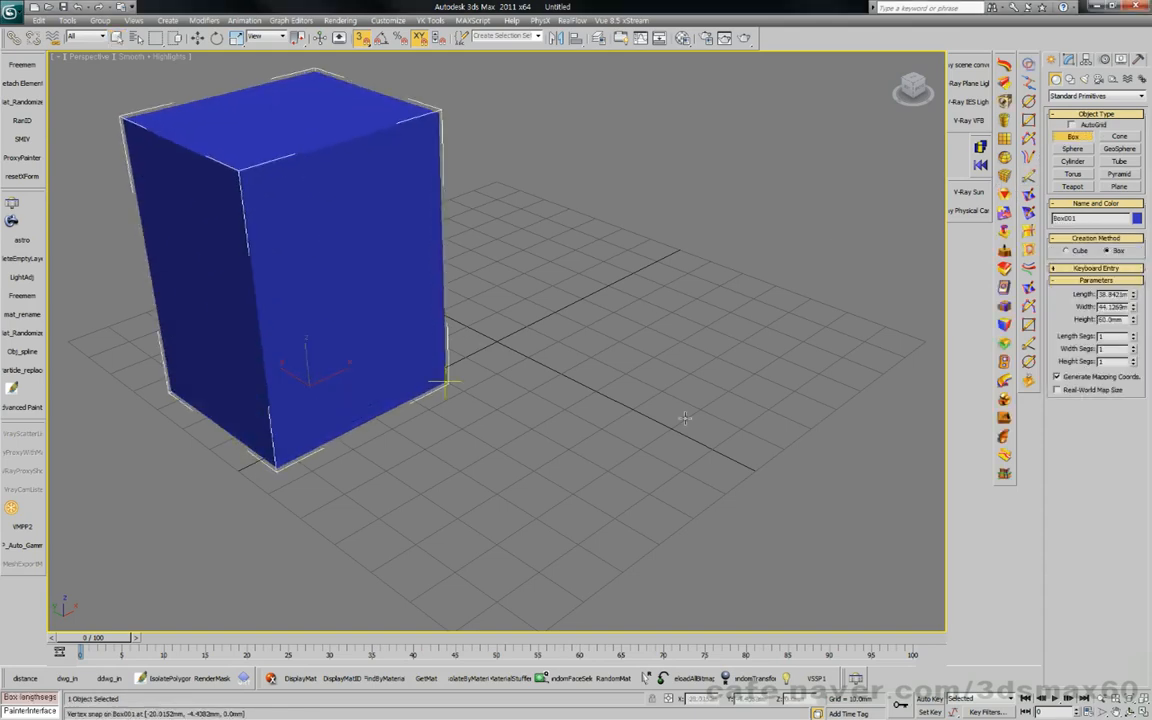
drag(797, 438, 840, 626)
click(797, 321)
middle_drag(724, 380, 637, 360)
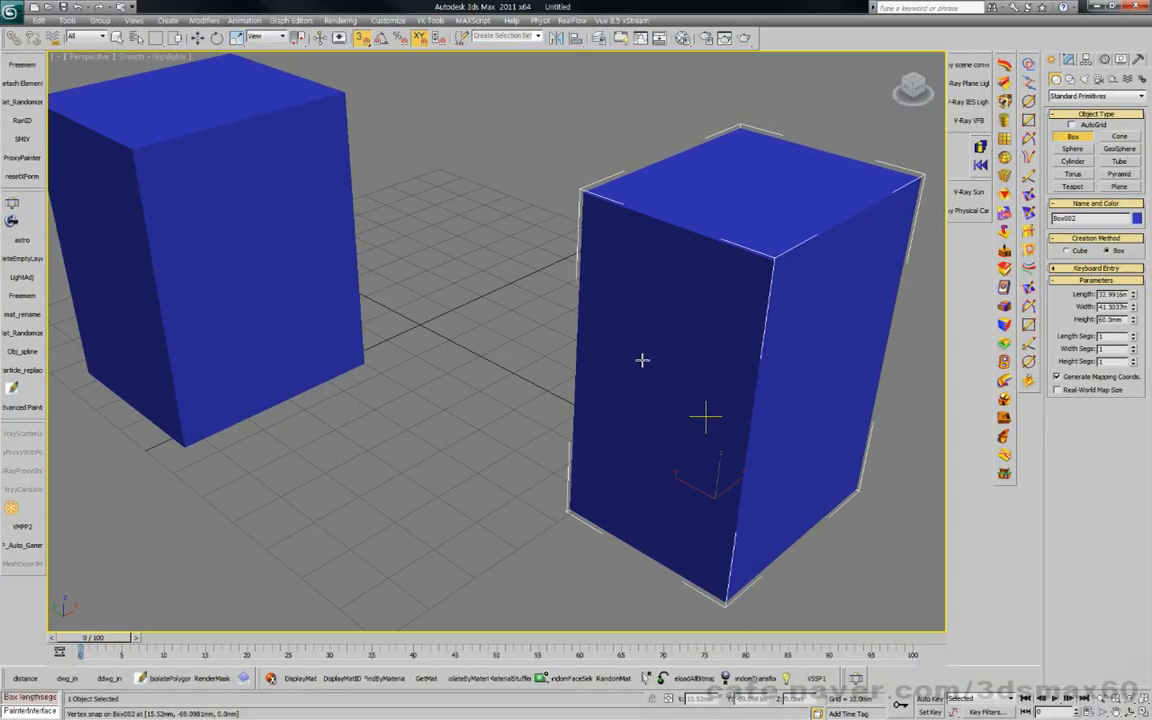
Step: Move the second box across the ground plane by its lower corner vertex using 3D snap
right_click(642, 360)
right_click(597, 335)
click(620, 346)
middle_drag(629, 379, 689, 386)
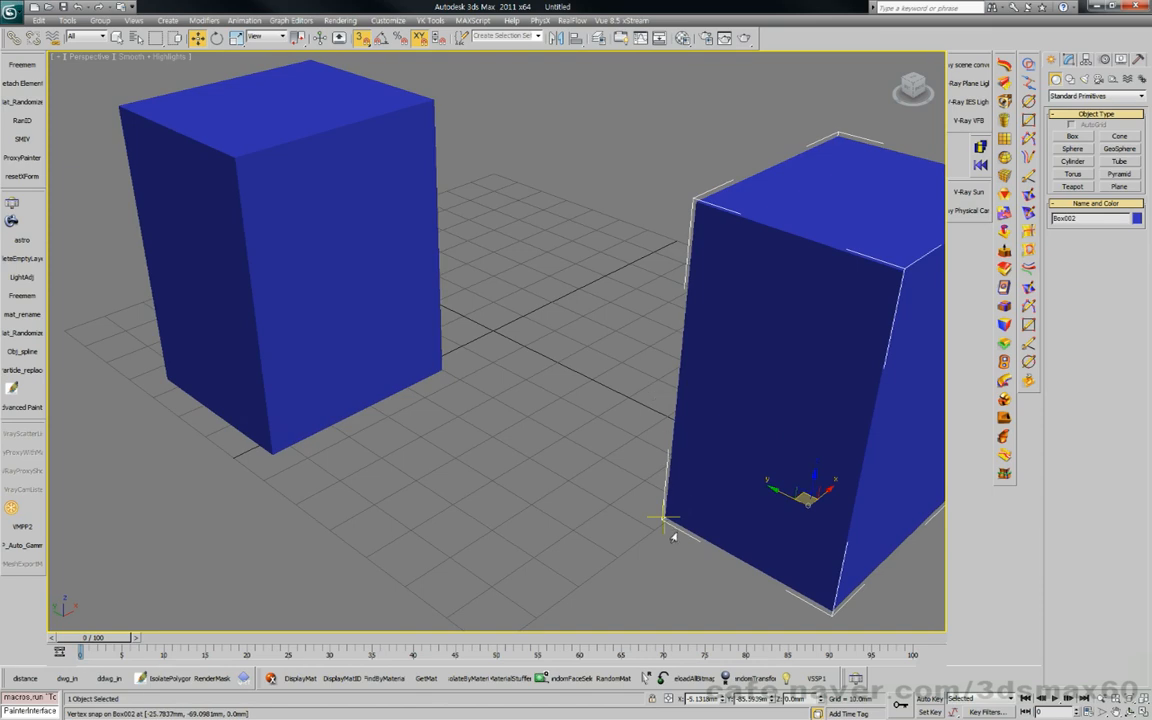
drag(664, 517, 699, 516)
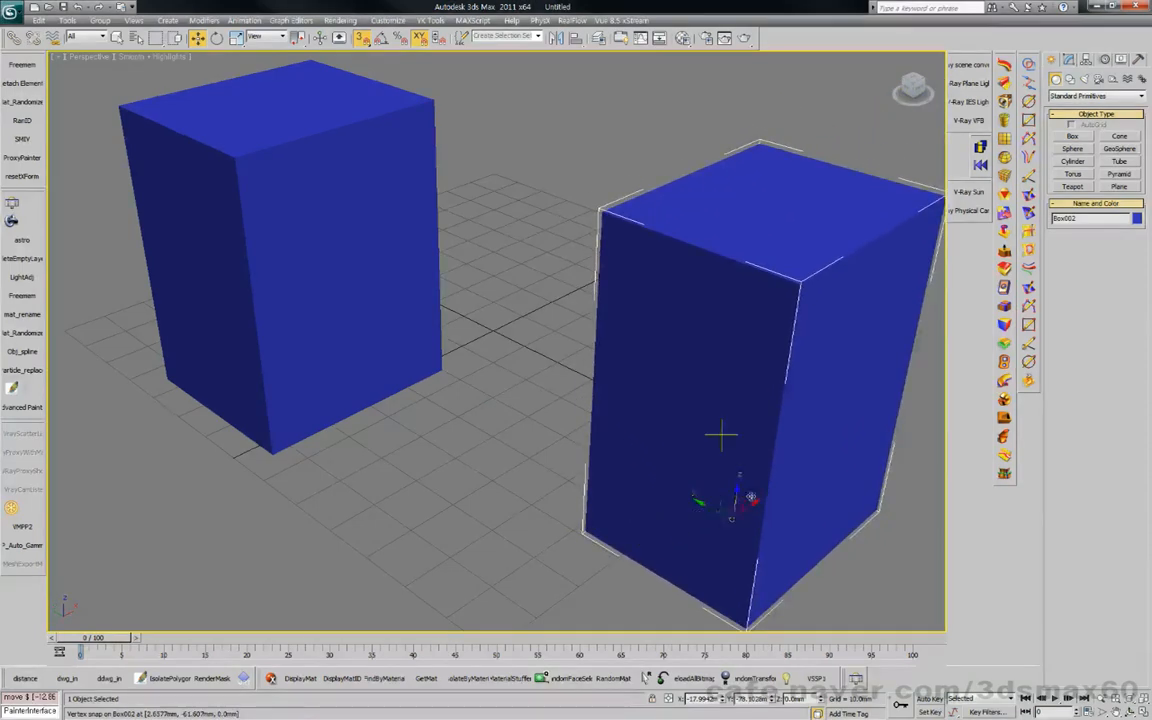
click(667, 519)
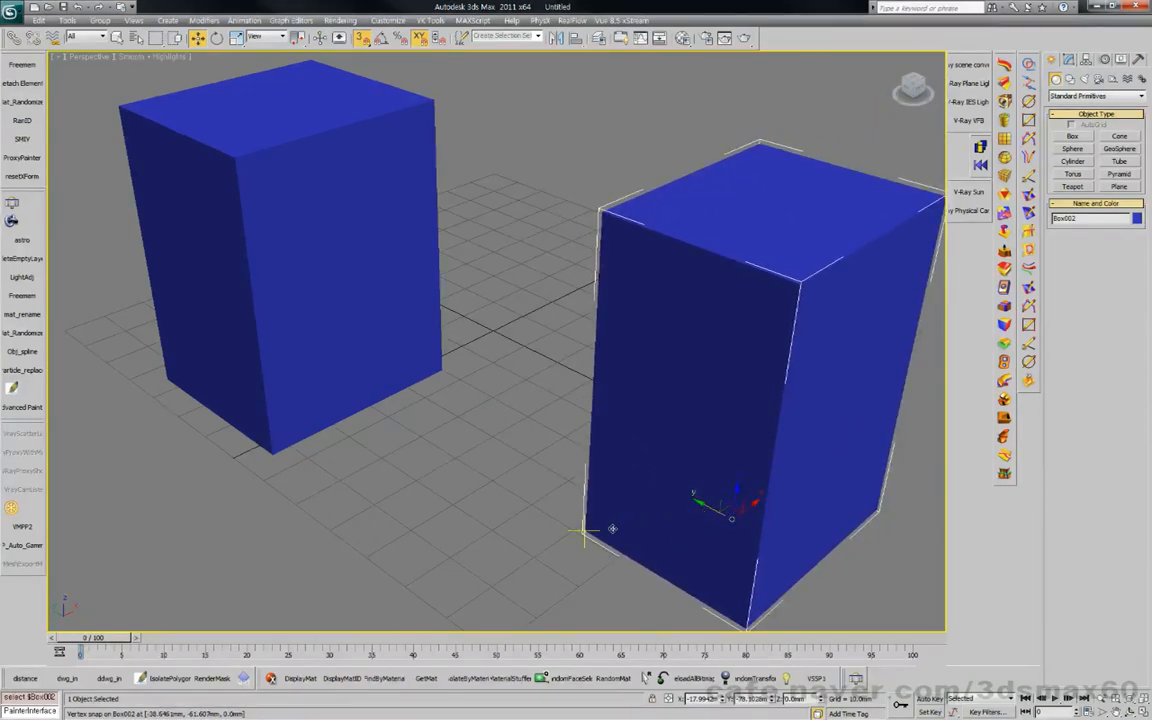
Step: Move the second box back and forth along the Y axis by its lower corner vertices
drag(598, 529, 706, 535)
alt+middle_drag(690, 480, 750, 534)
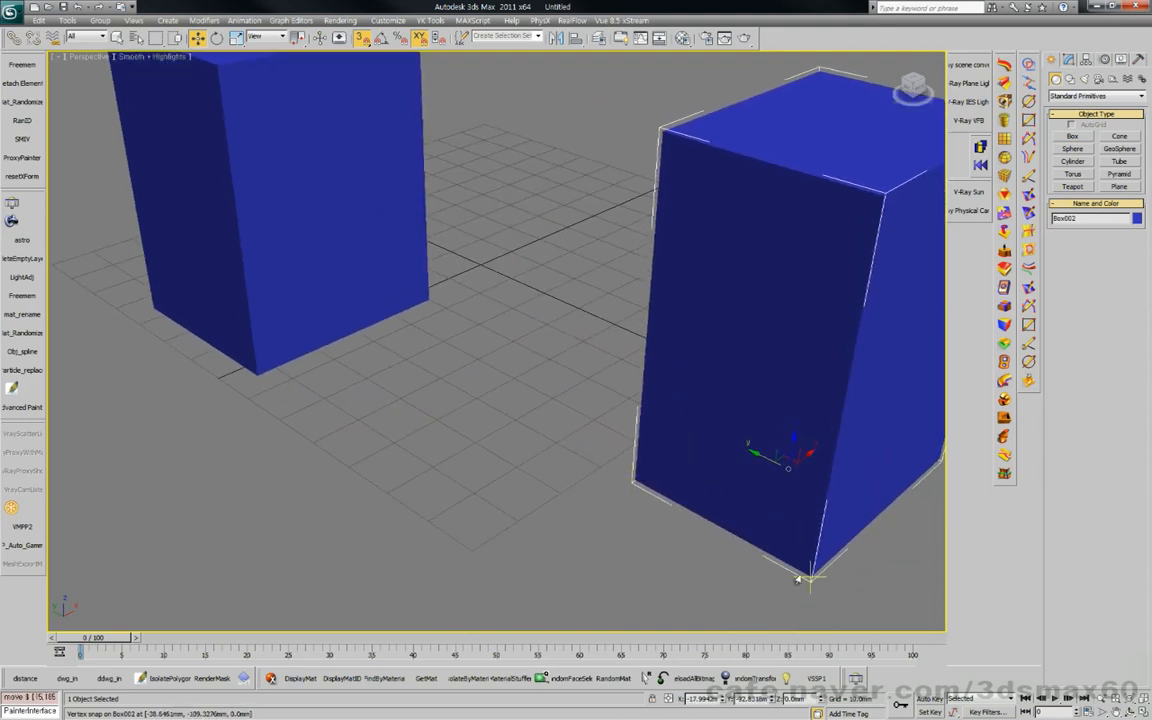
drag(810, 578, 669, 525)
alt+middle_drag(669, 525, 718, 548)
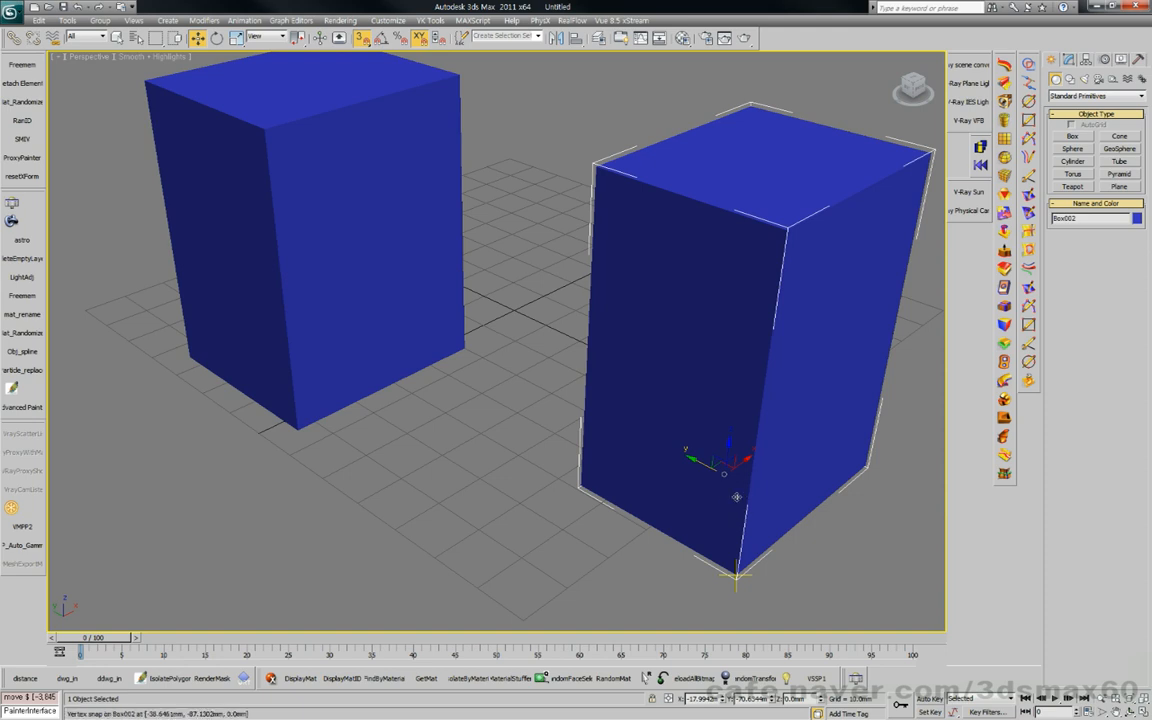
middle_drag(715, 465, 644, 449)
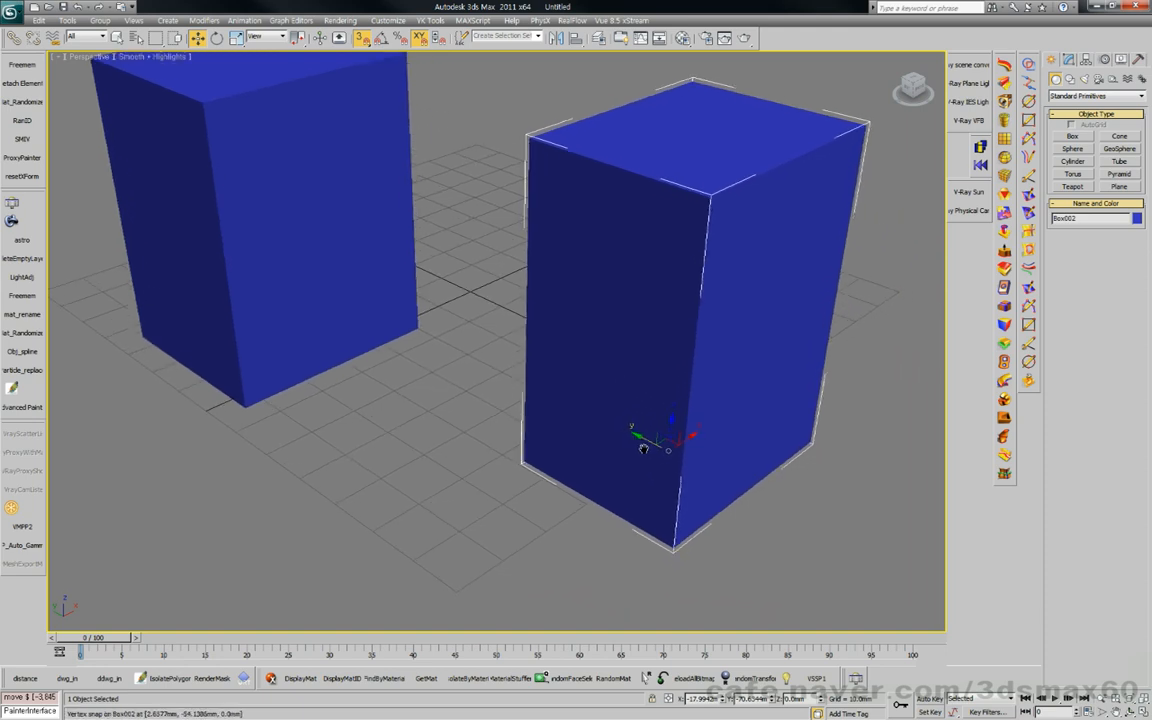
scroll(764, 399, up, 3)
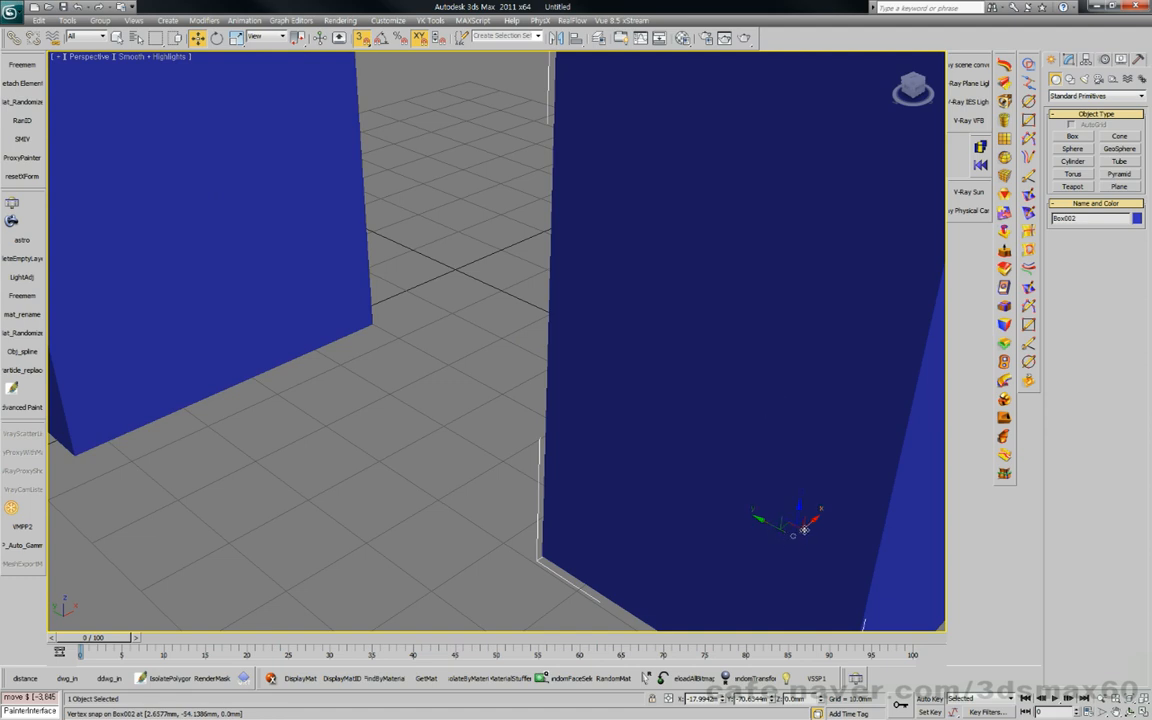
scroll(750, 525, down, 5)
middle_drag(632, 419, 737, 511)
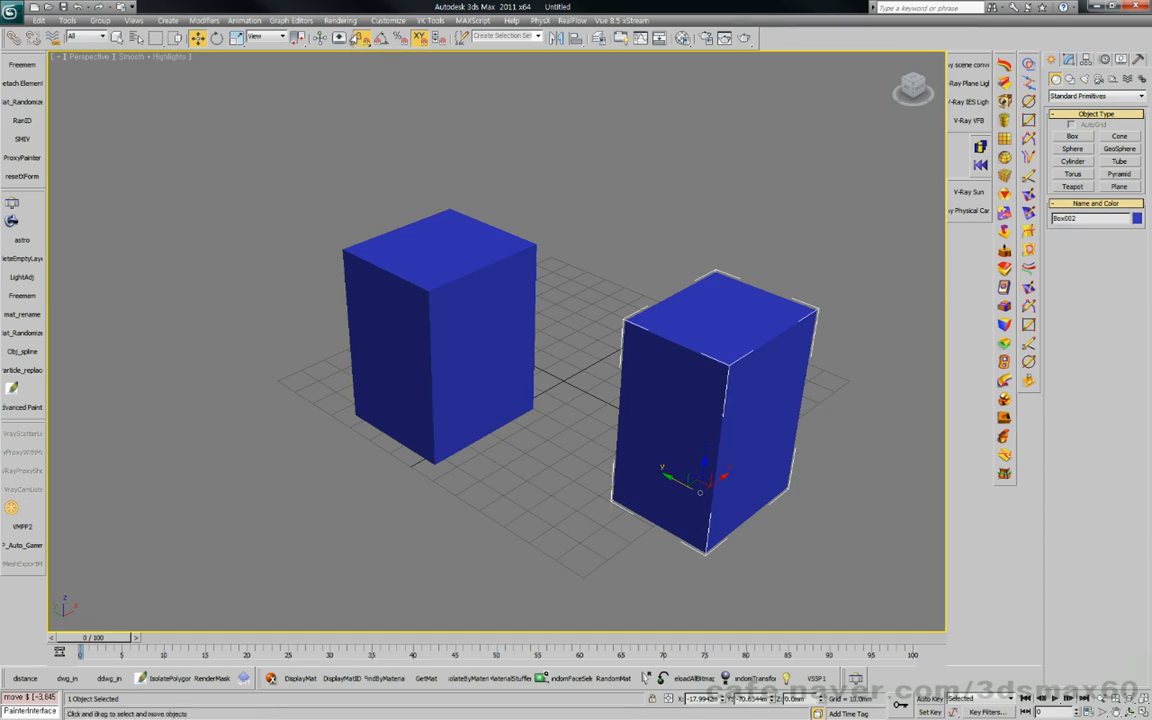
Step: Turn off Use Axis Constraints in the snap options and move the second box freely by its lower corner vertex
right_click(362, 38)
drag(130, 214, 413, 229)
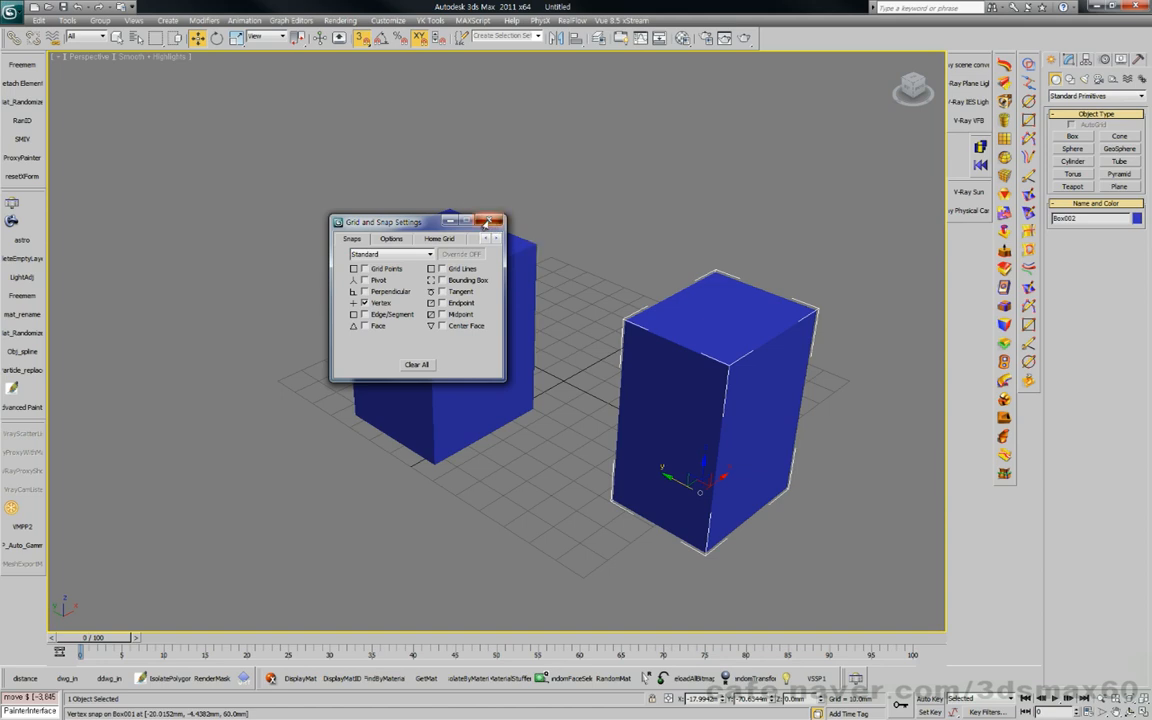
click(490, 222)
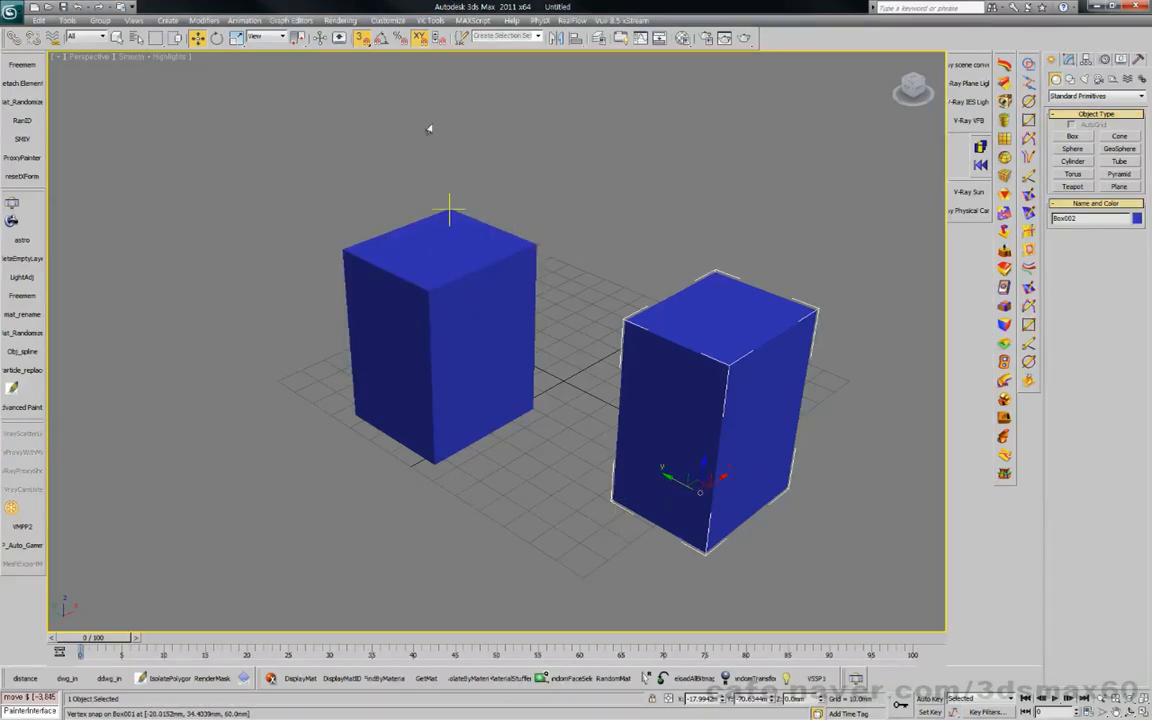
right_click(362, 37)
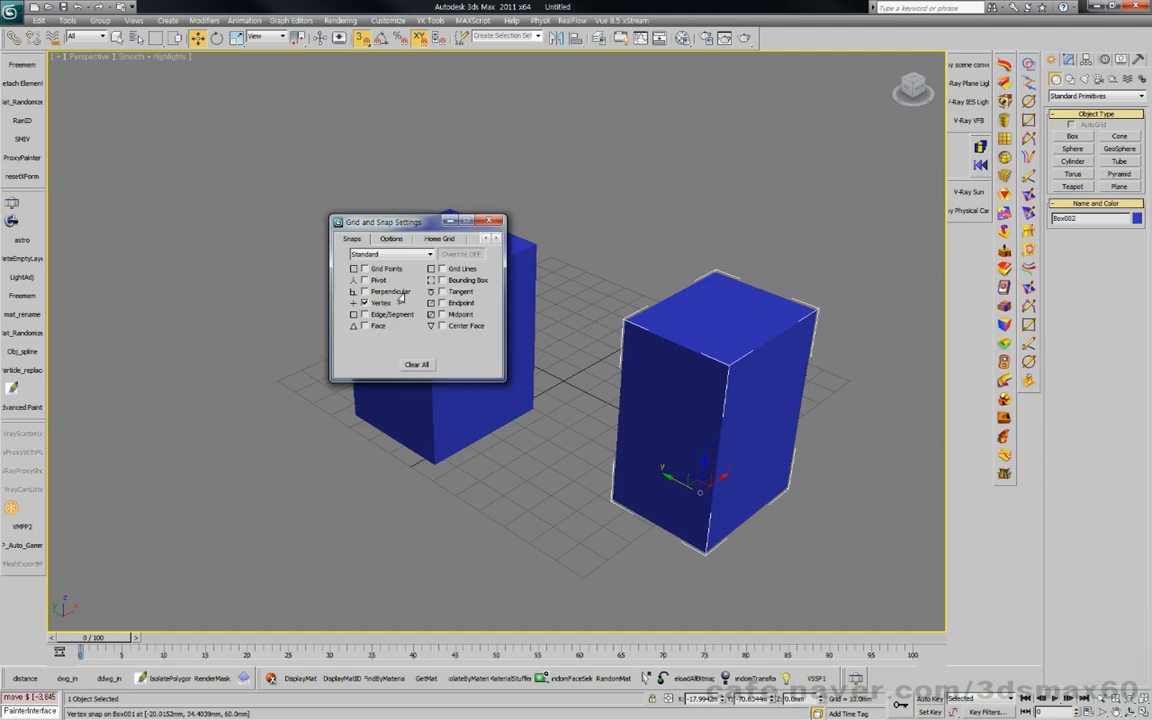
click(389, 240)
click(377, 362)
drag(352, 221, 206, 206)
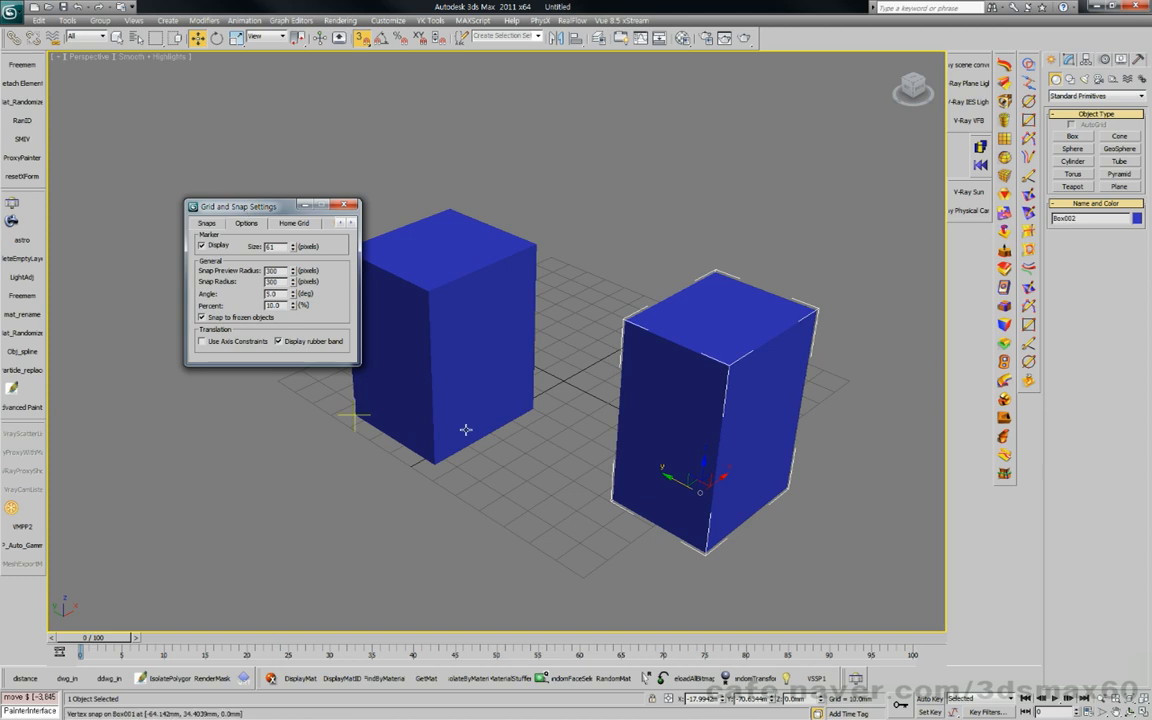
drag(612, 500, 683, 527)
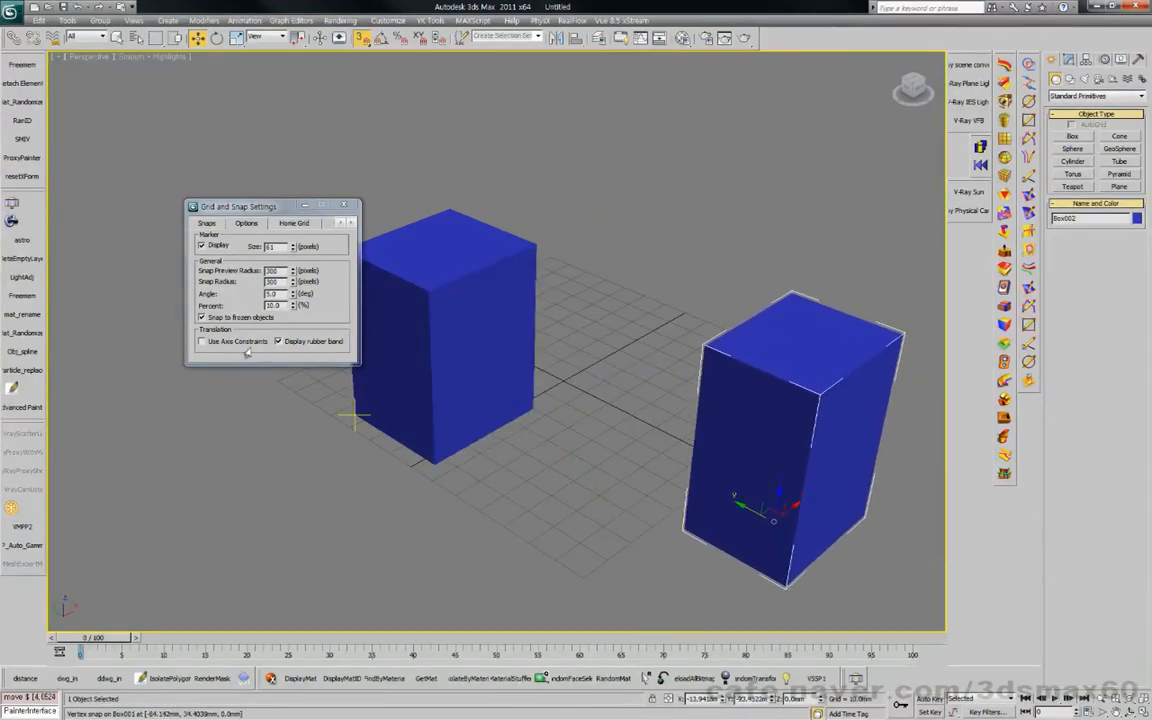
Step: Turn on Use Axis Constraints and snap-move the second box along the X axis and along the Y axis
click(202, 341)
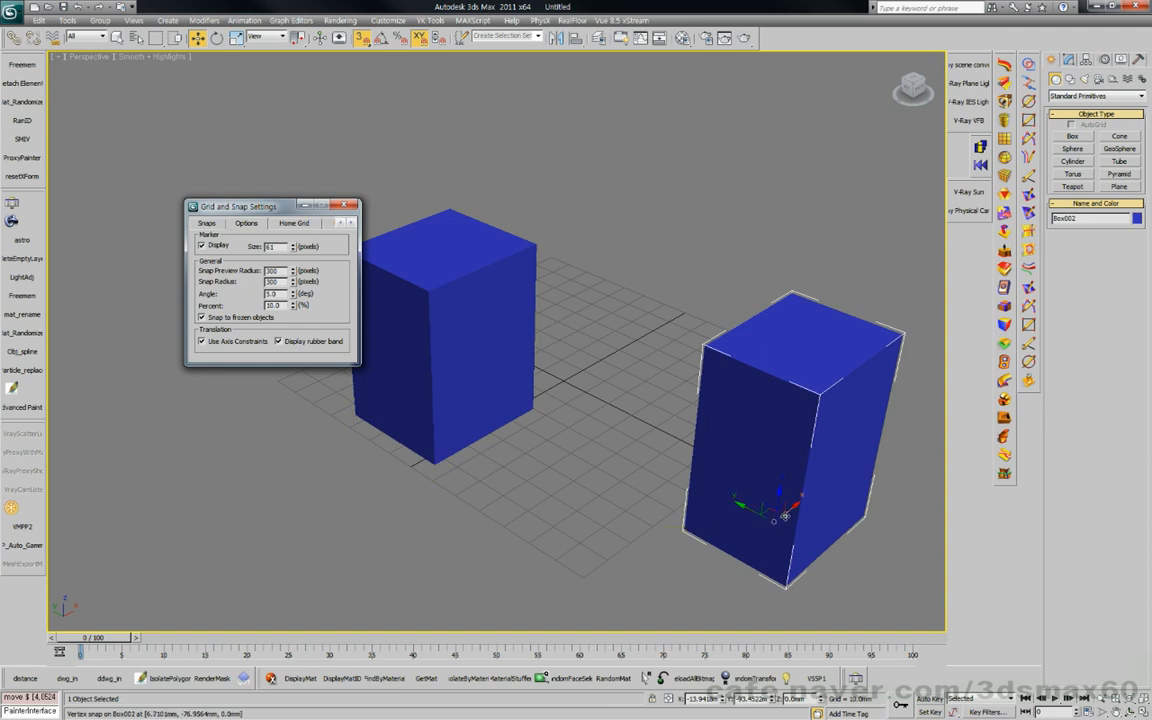
click(793, 510)
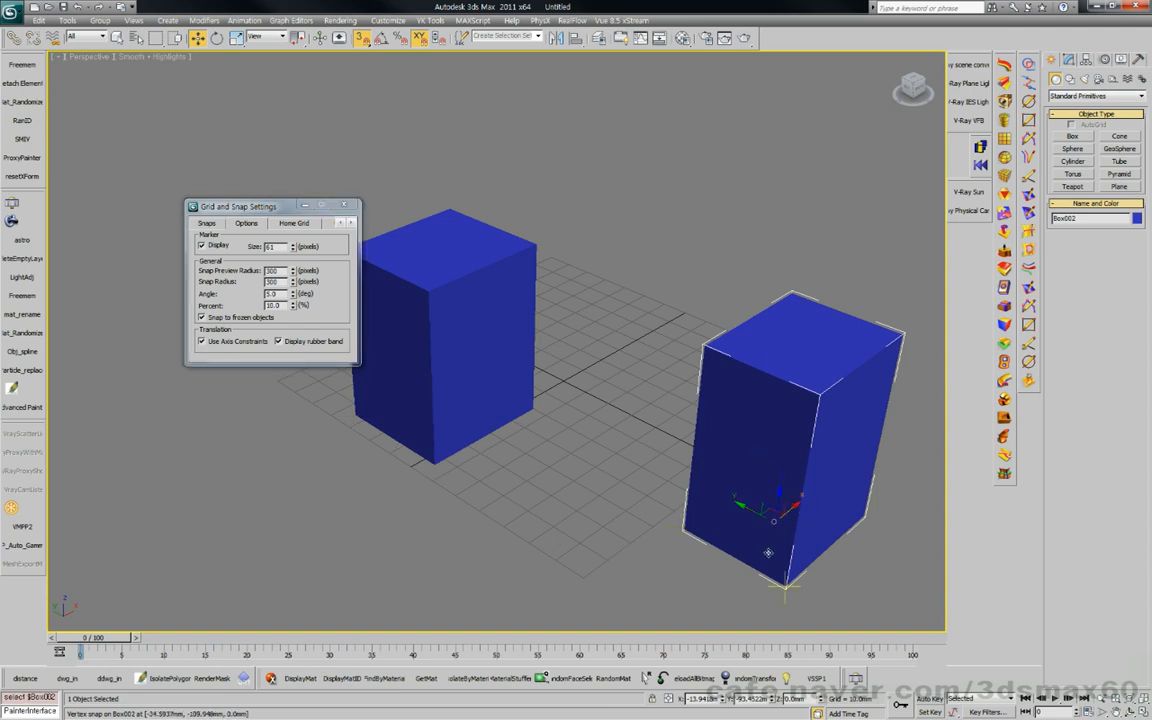
drag(762, 553, 500, 459)
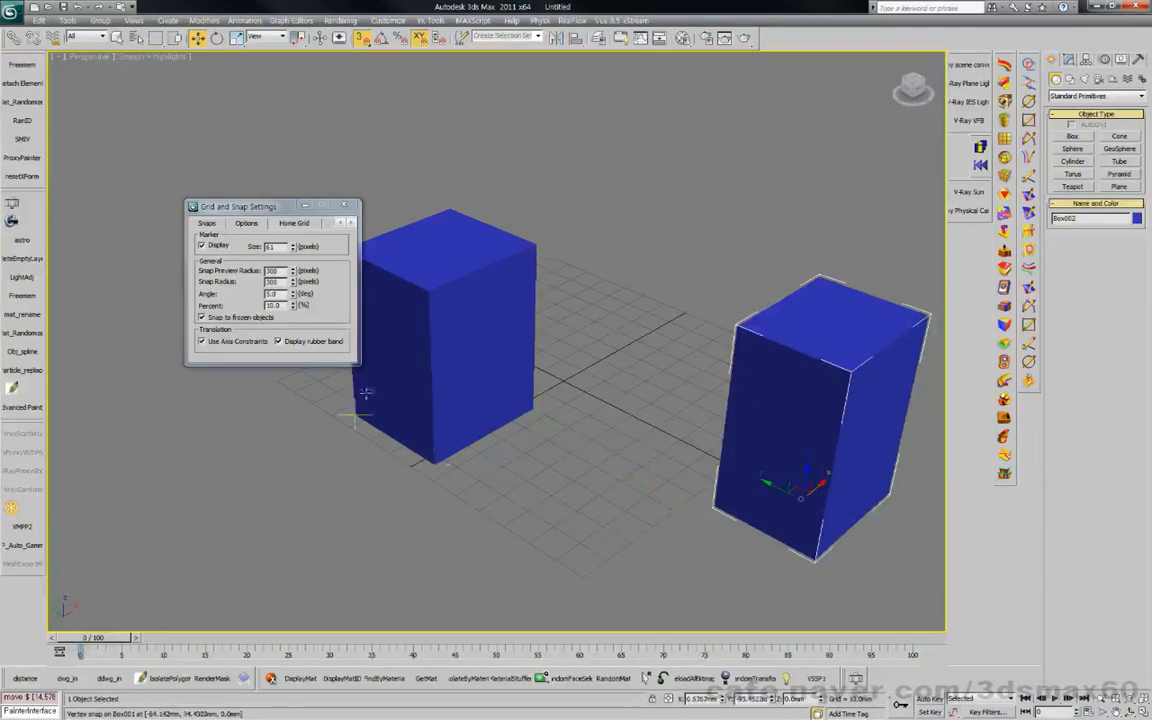
click(789, 448)
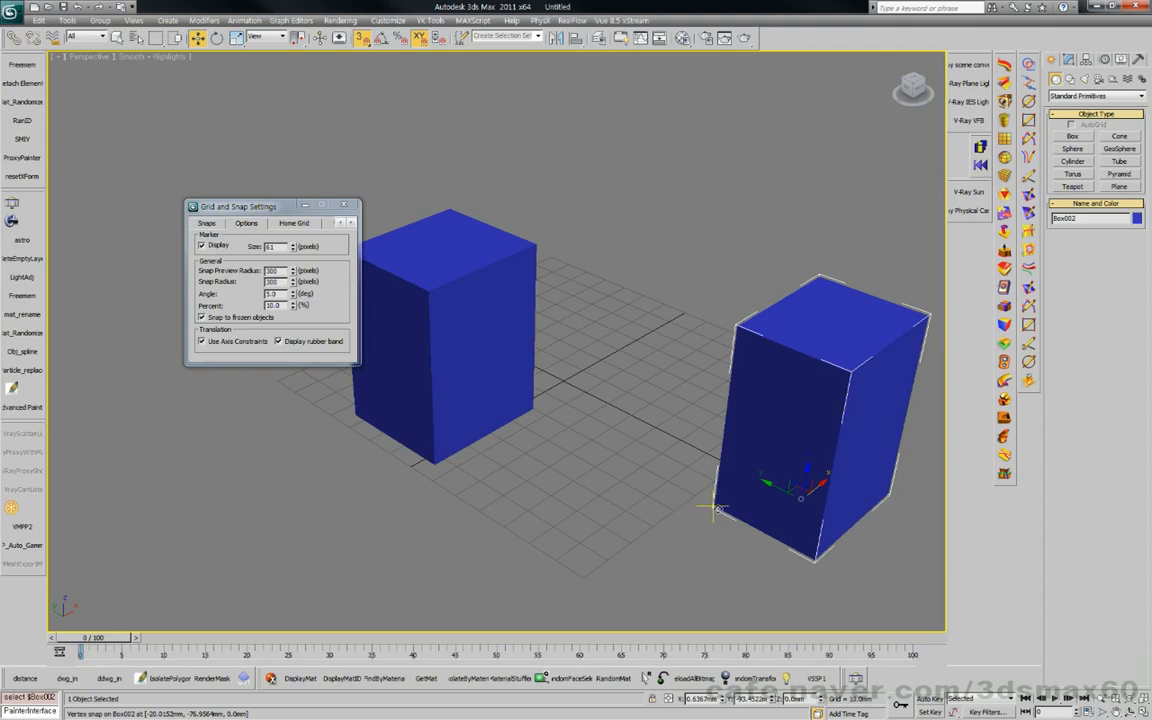
mouse_move(714, 508)
mouse_down()
mouse_move(665, 545)
mouse_move(705, 515)
mouse_move(772, 547)
mouse_up()
click(773, 499)
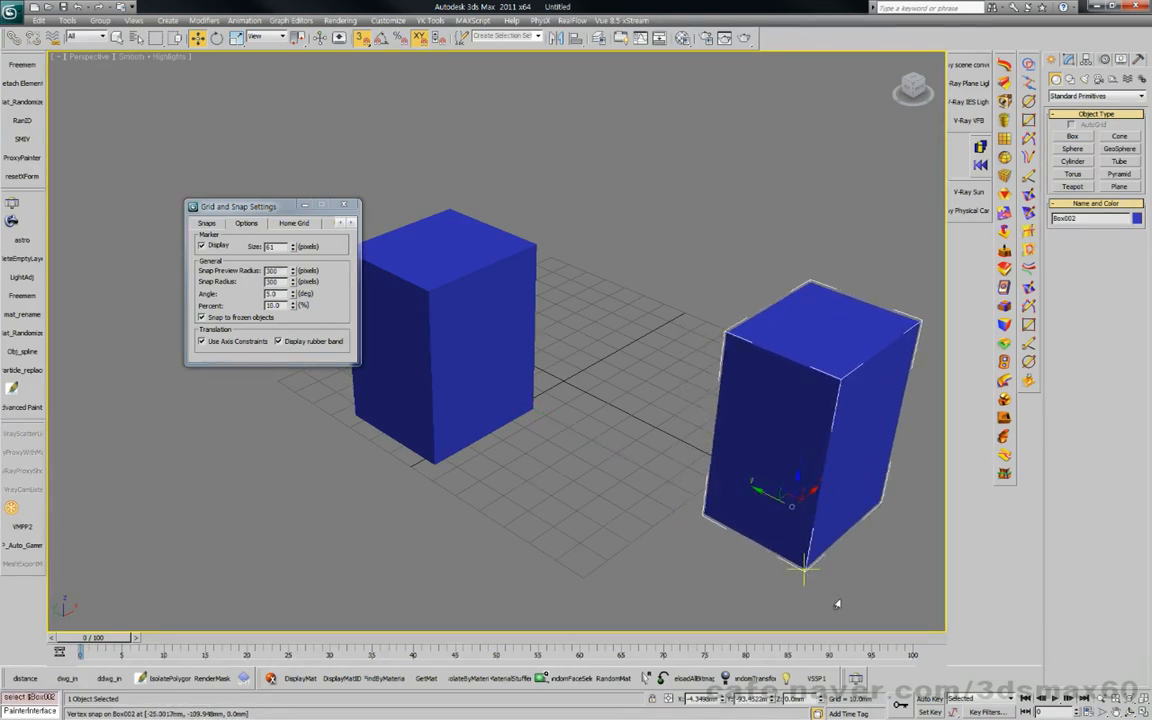
drag(805, 565, 801, 513)
Step: Raise the second box 60 mm along the Z axis by snapping its lower corner vertex
drag(760, 462, 753, 352)
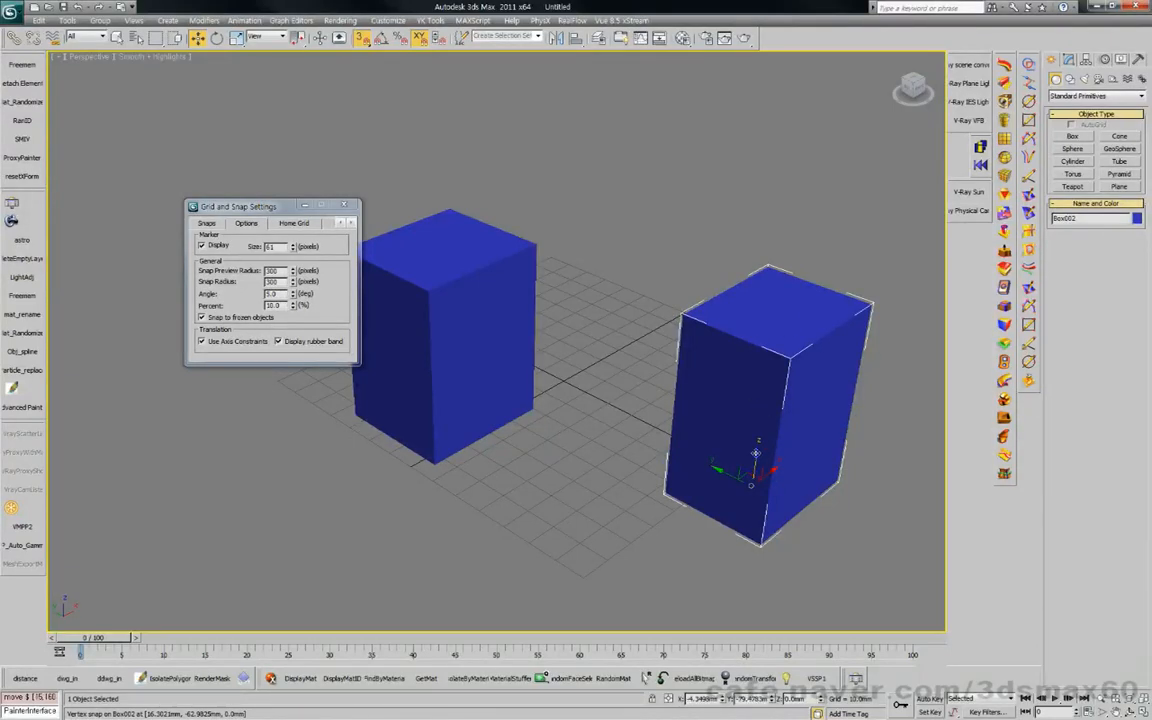
click(761, 522)
drag(760, 540, 571, 275)
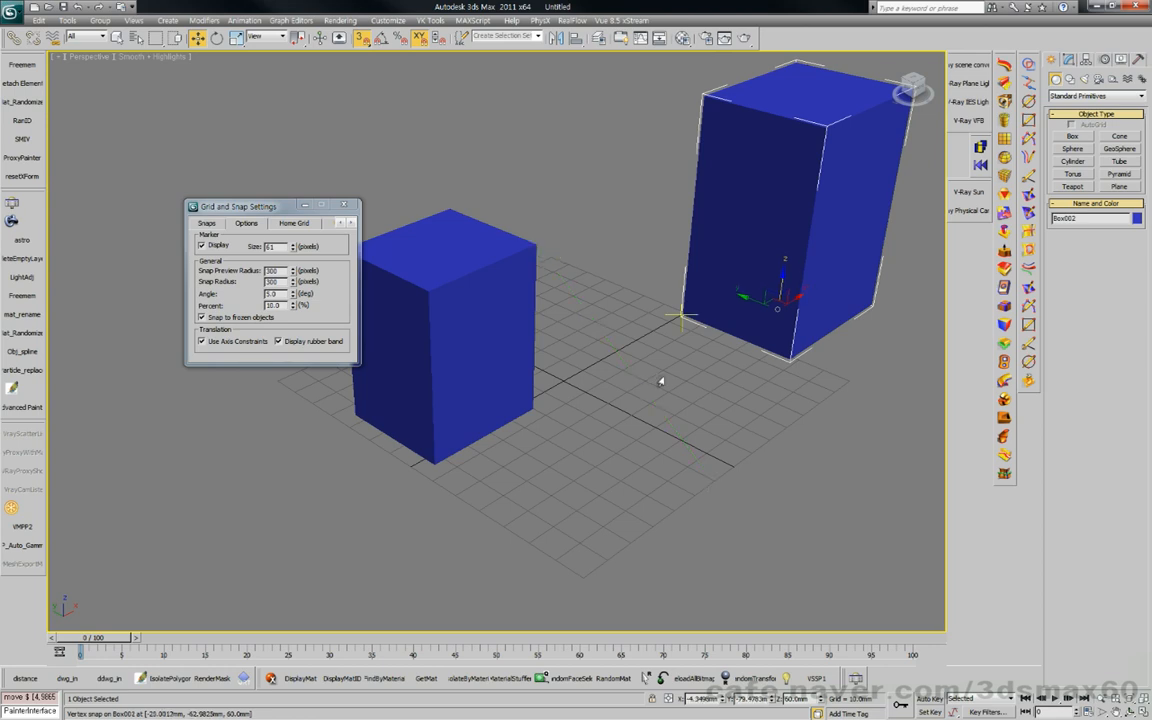
Step: Lower the second box back to ground level along Z and snap its lower corner to the first box's base vertex
scroll(707, 453, up, 2)
key(ctrl+r)
drag(470, 370, 571, 399)
key(w)
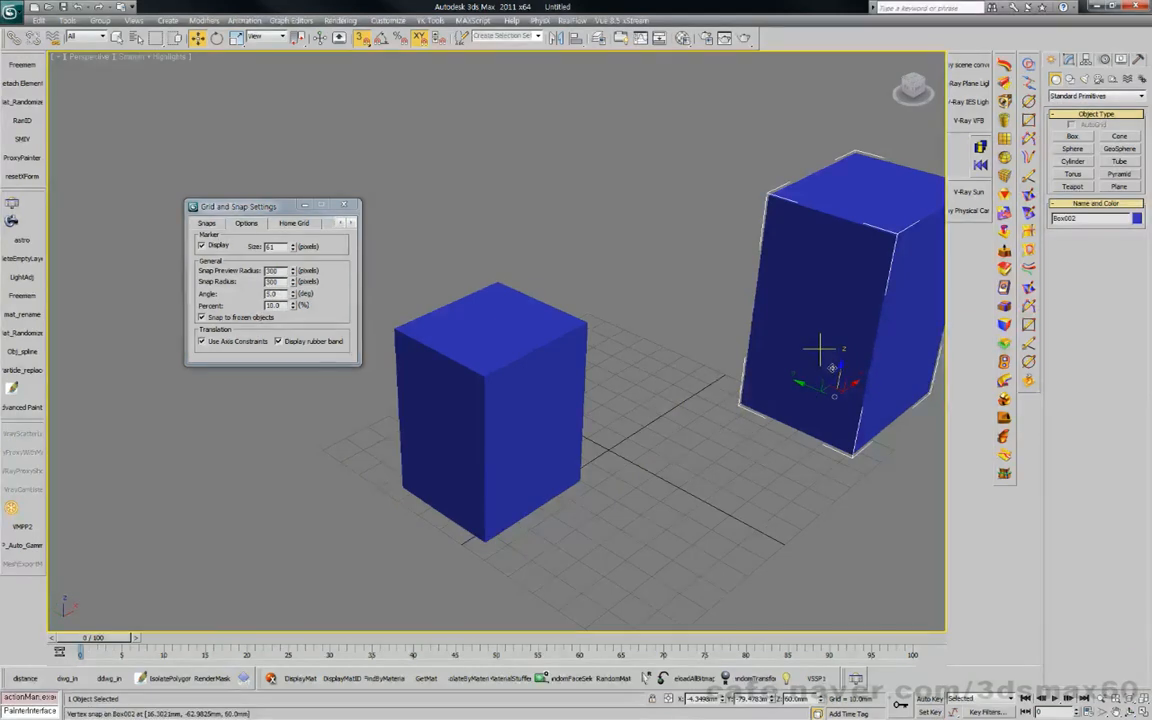
drag(831, 367, 831, 368)
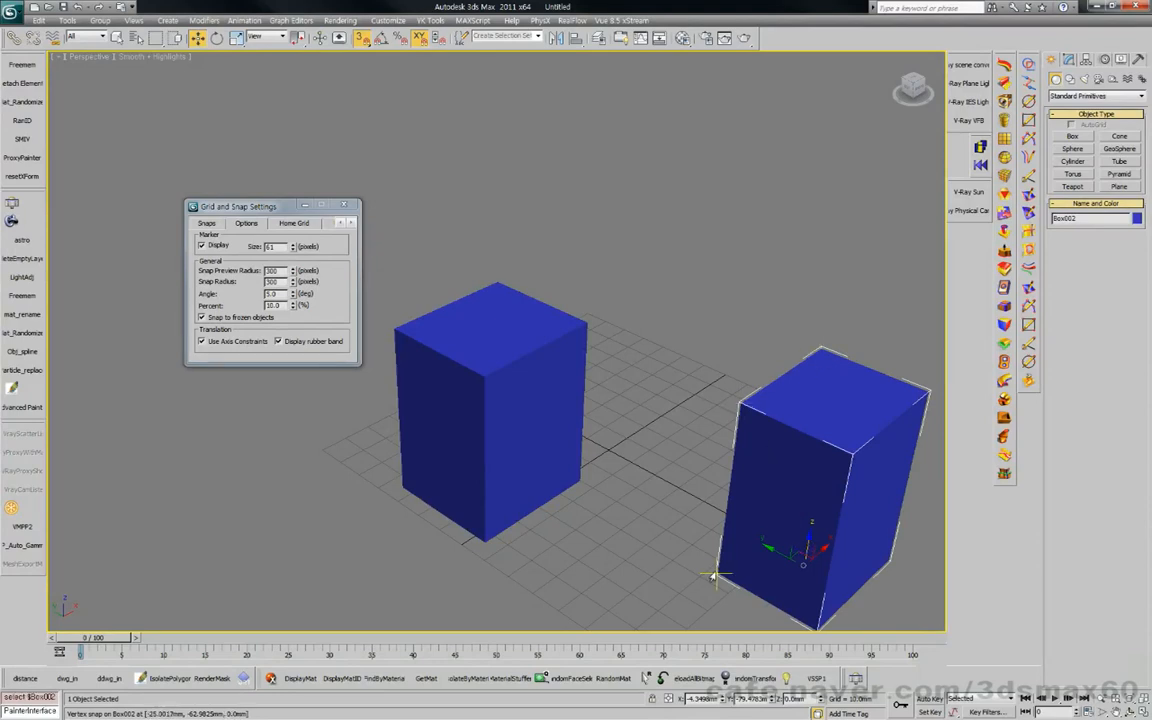
drag(716, 575, 694, 456)
drag(601, 489, 601, 489)
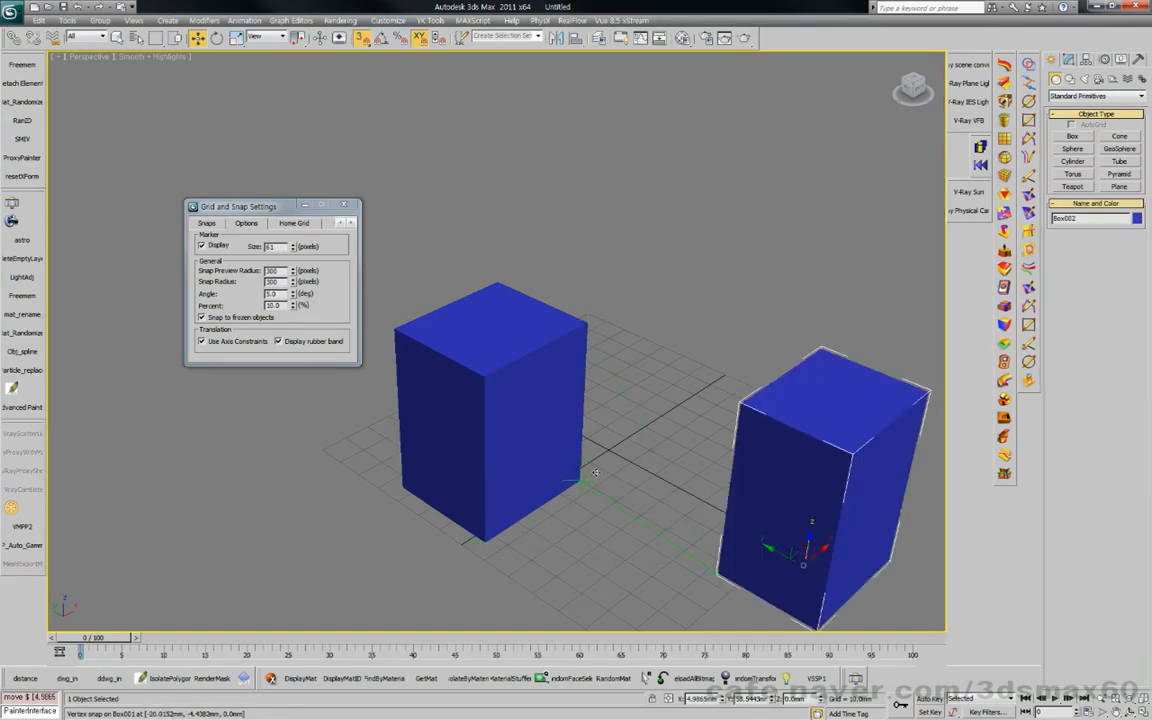
Step: Reopen the Grid and Snap Settings options and turn off Use Axis Constraints
middle_drag(648, 503, 585, 452)
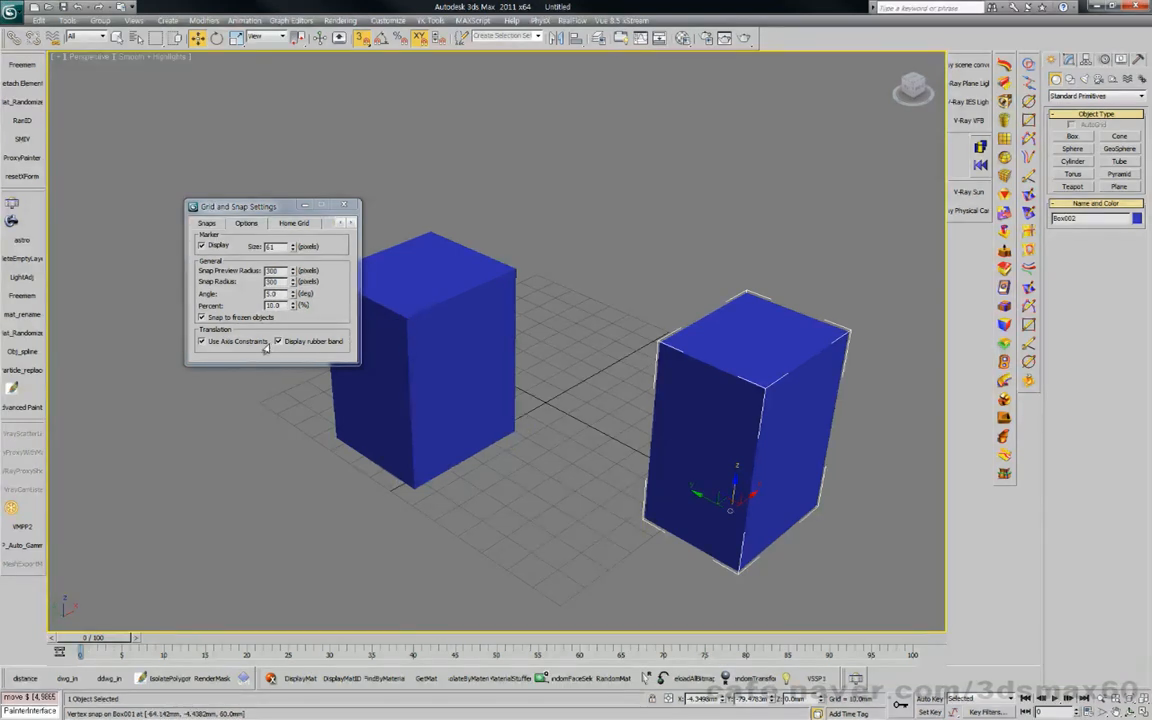
click(344, 205)
right_click(362, 38)
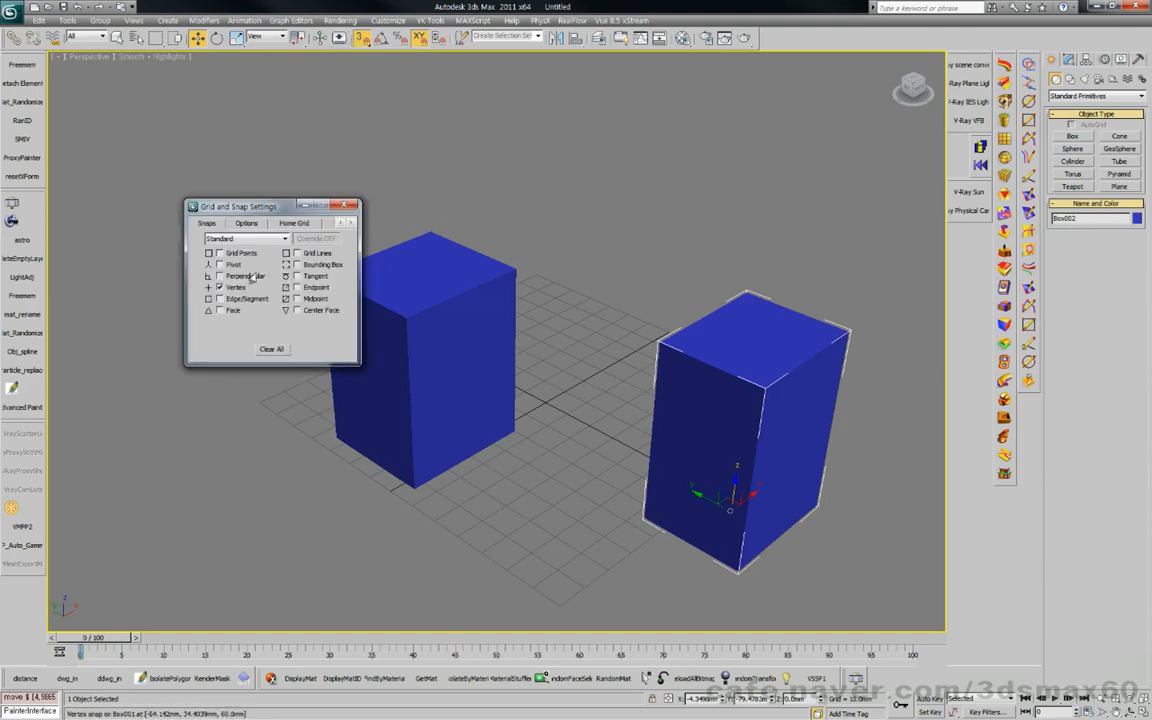
click(245, 225)
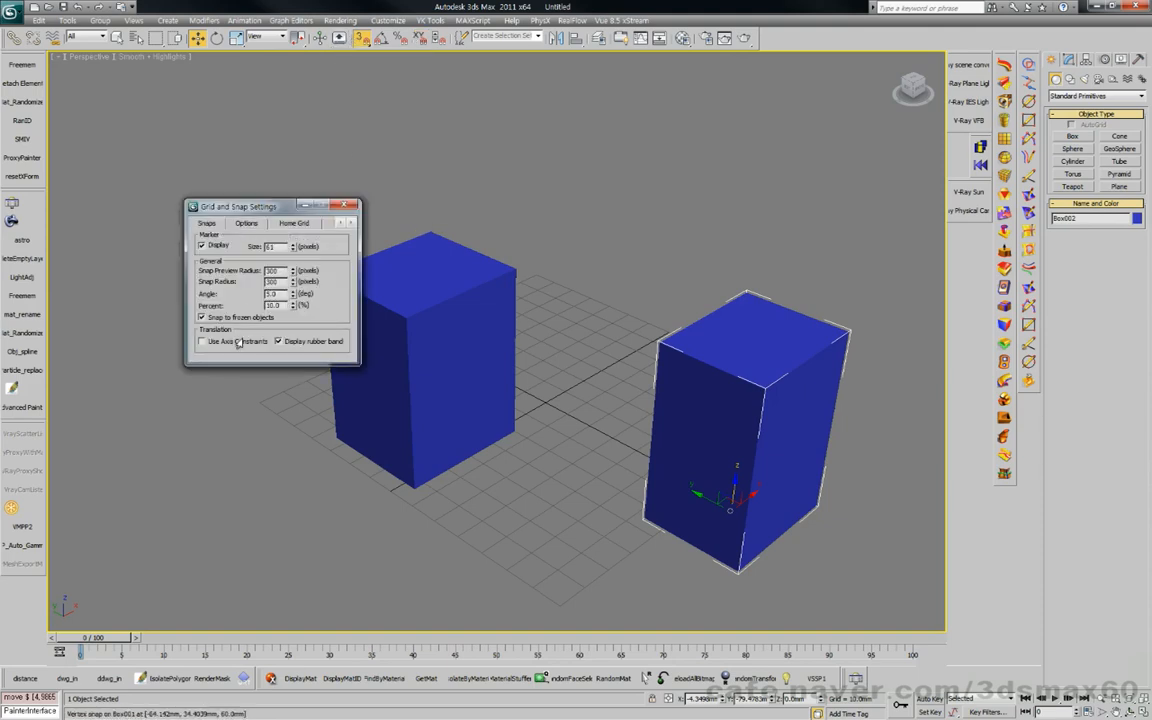
click(341, 206)
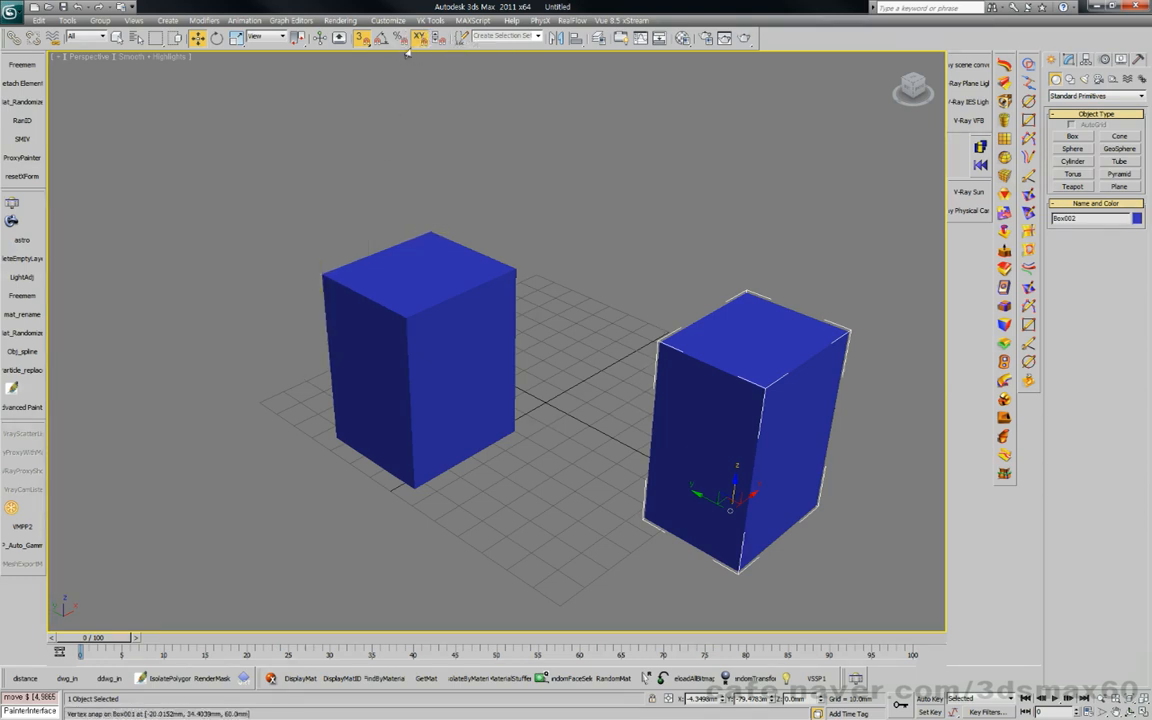
Step: Look up the Snaps Use Axis Constraints Toggle action in the Snaps category of the customizable toolbar commands
click(389, 22)
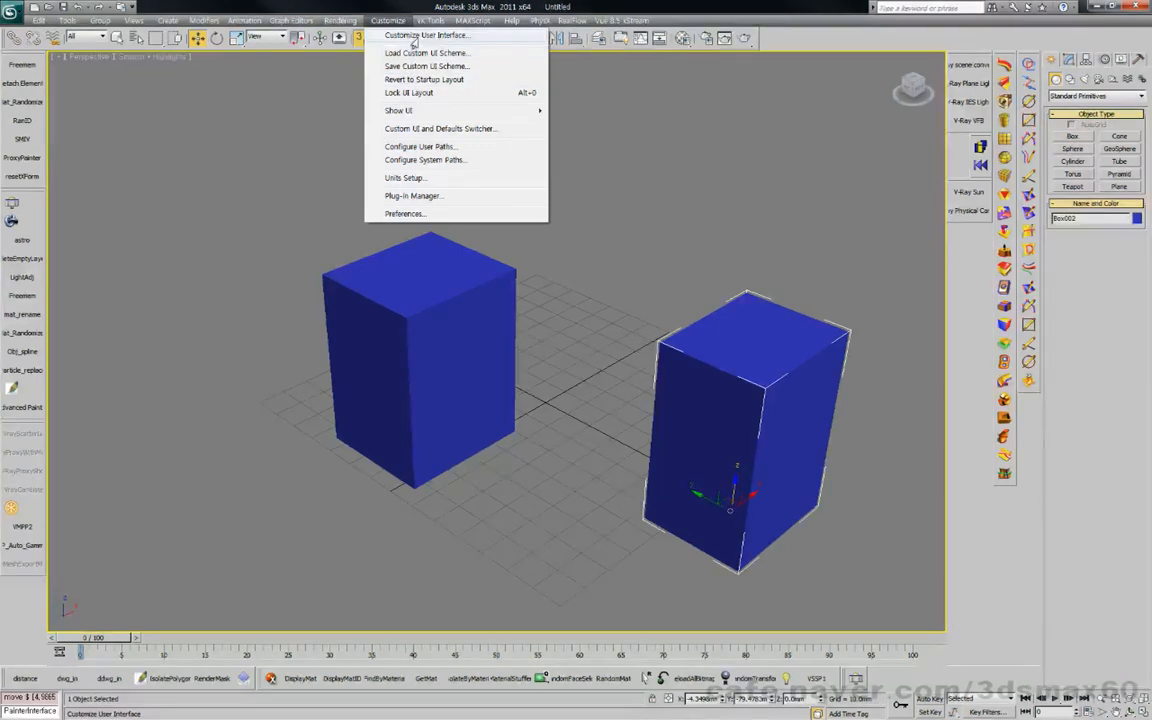
click(413, 40)
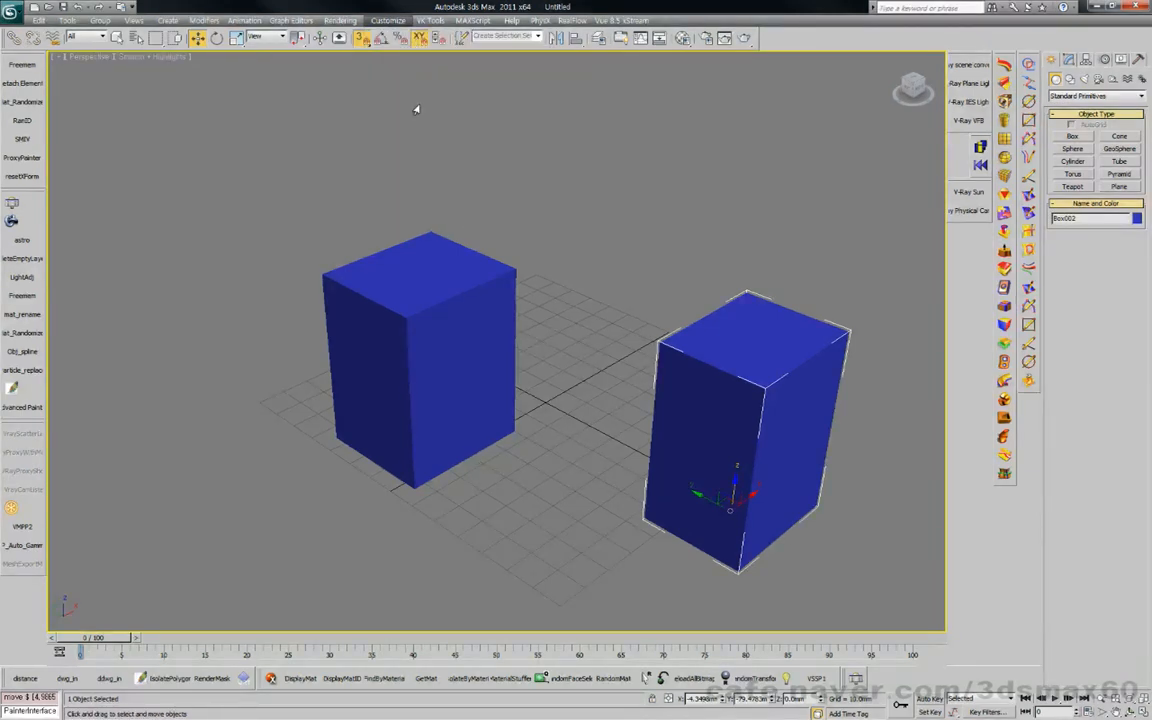
click(471, 217)
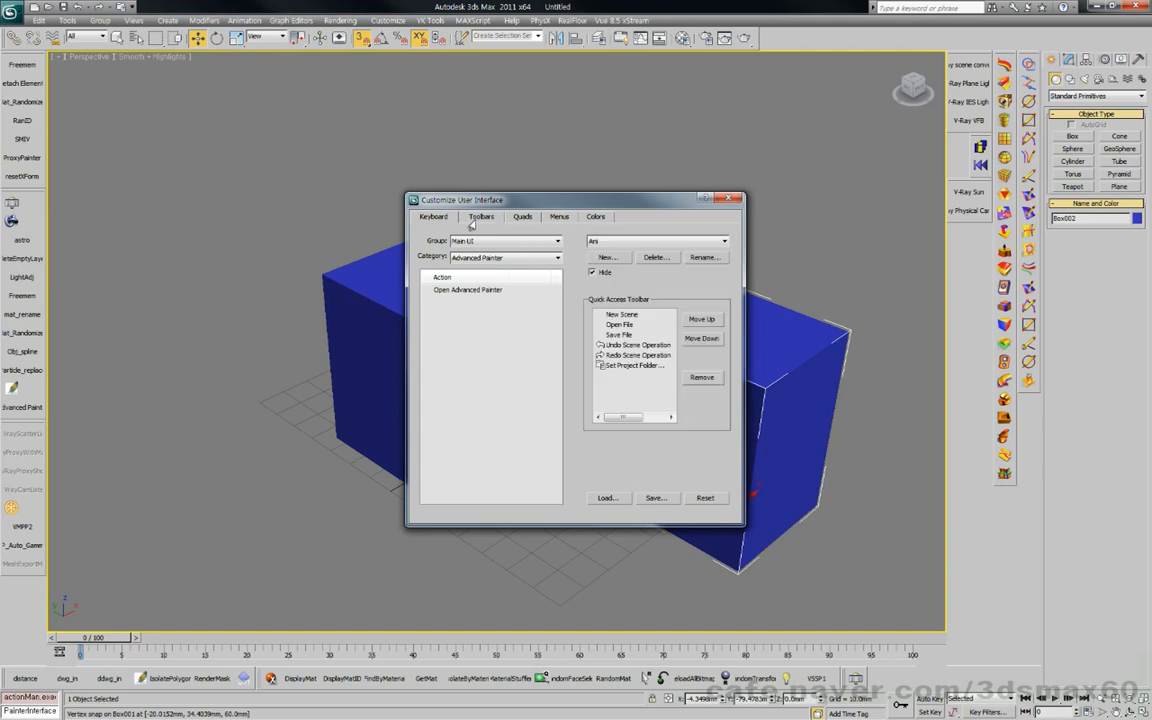
click(490, 258)
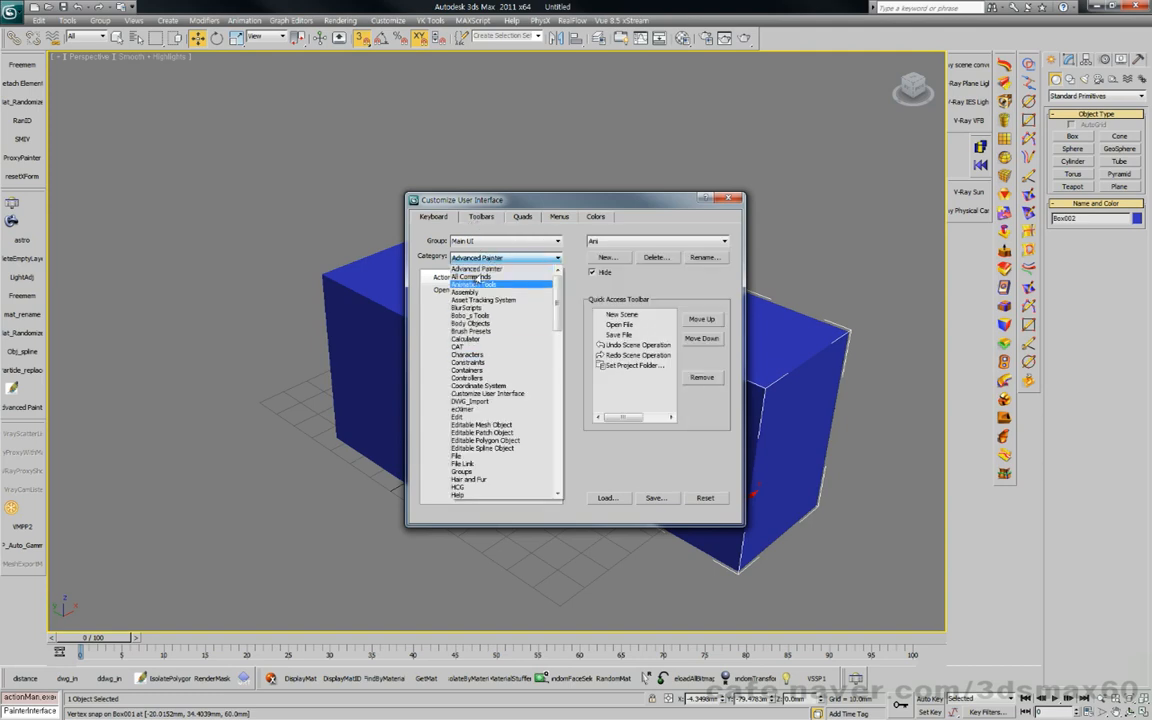
scroll(459, 433, down, 10)
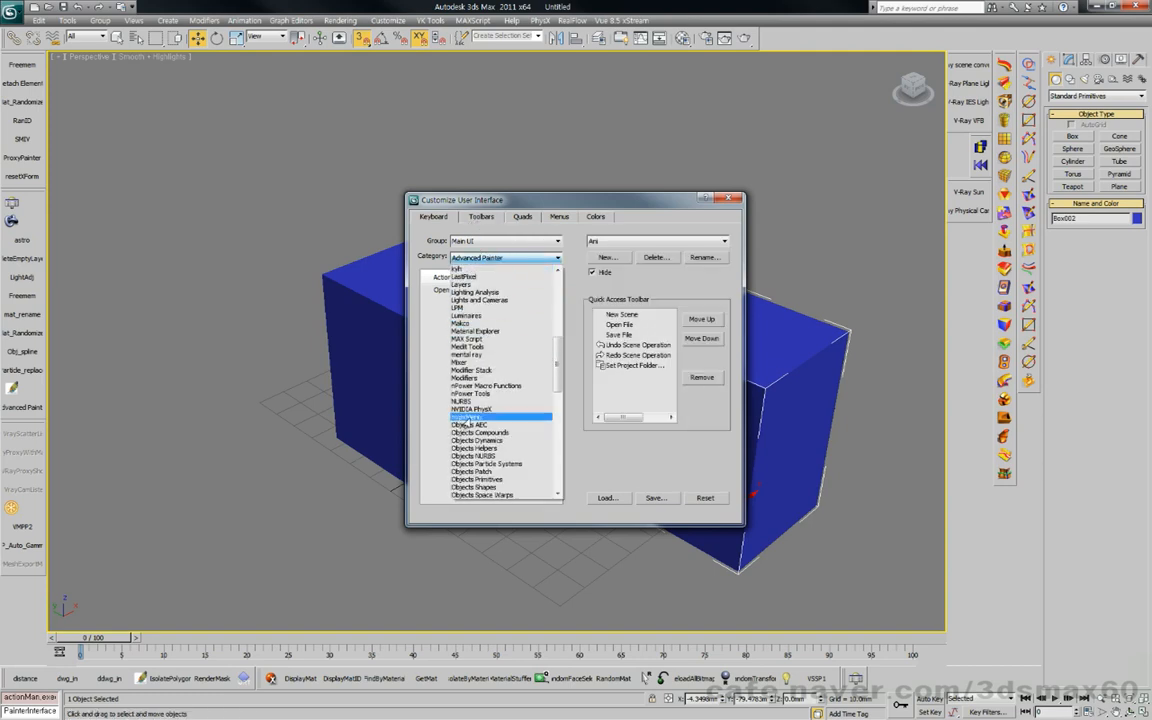
scroll(481, 418, down, 3)
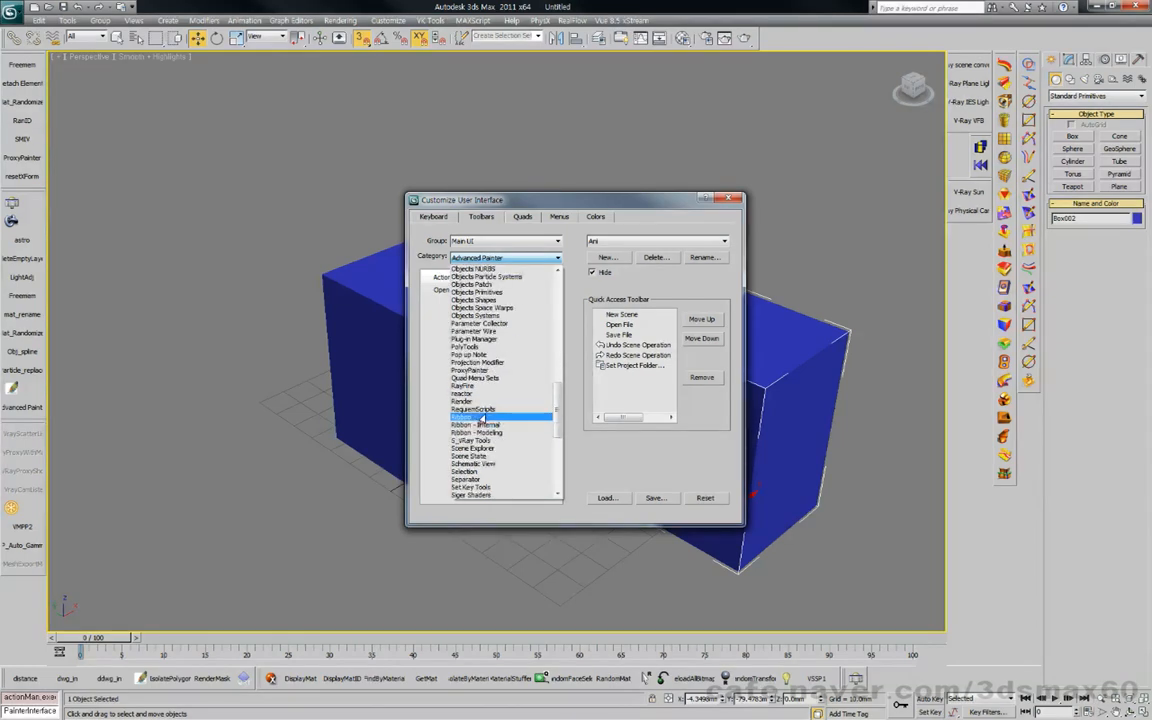
scroll(483, 438, down, 3)
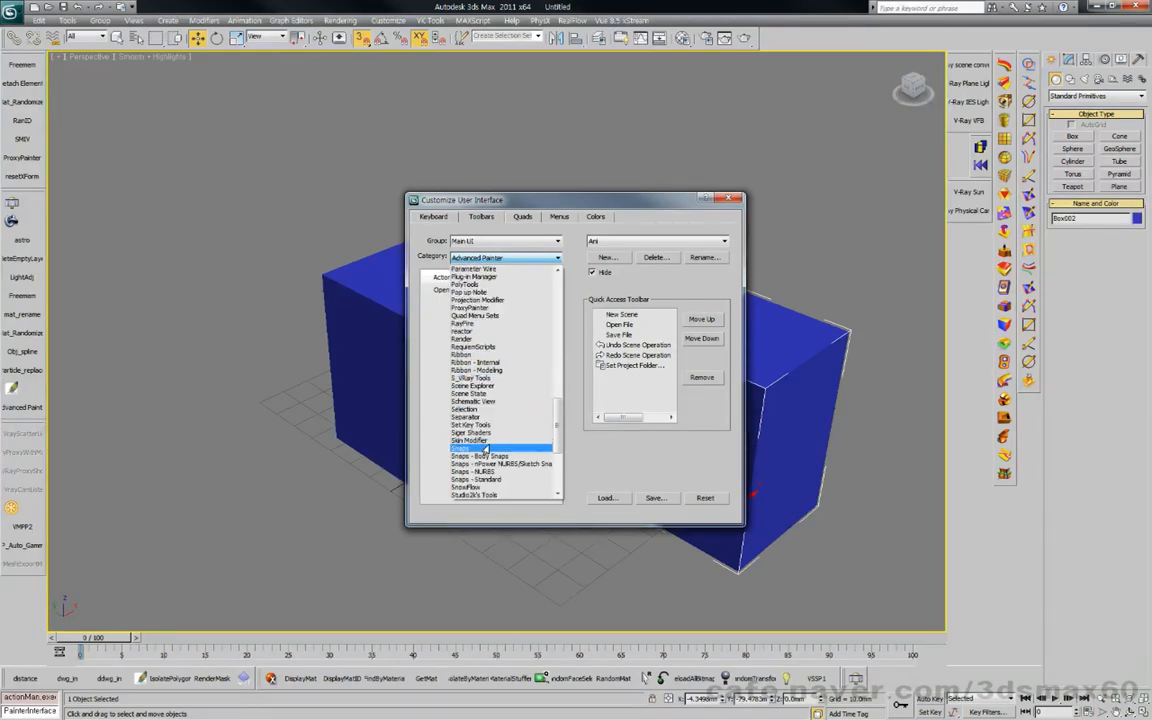
click(485, 448)
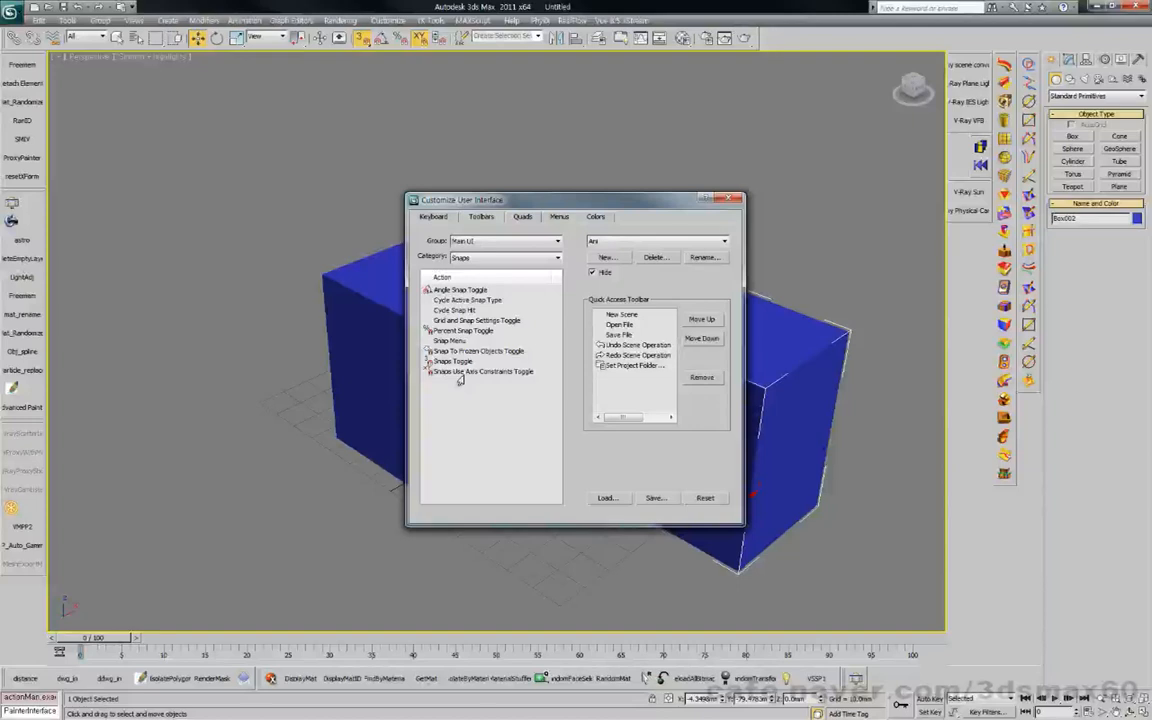
click(460, 372)
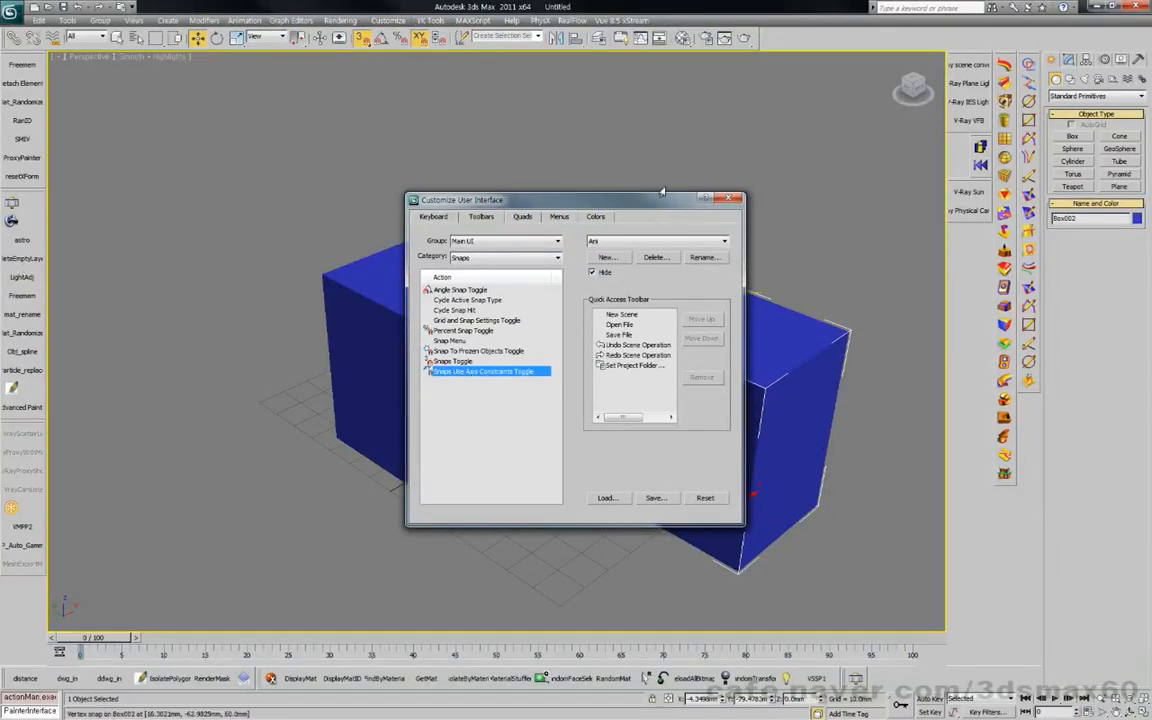
click(730, 199)
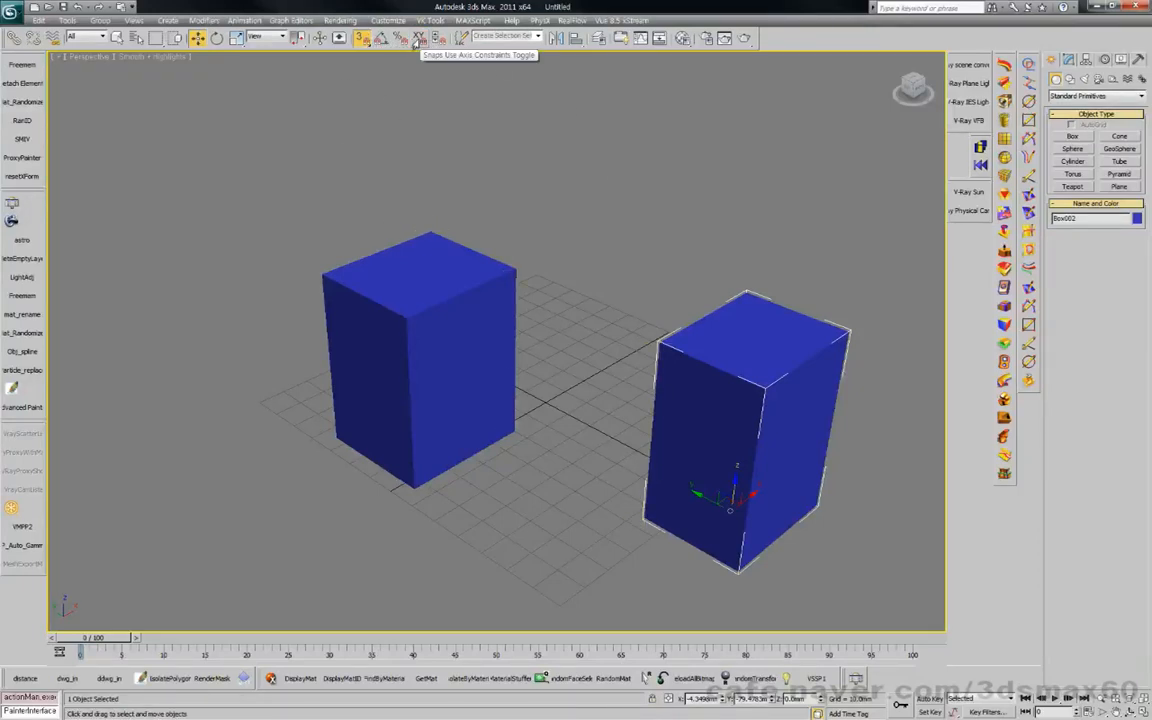
Step: With axis constraints off, snap-move the second box freely toward the first box and back away from it
click(693, 506)
drag(648, 516, 522, 417)
drag(498, 521, 760, 580)
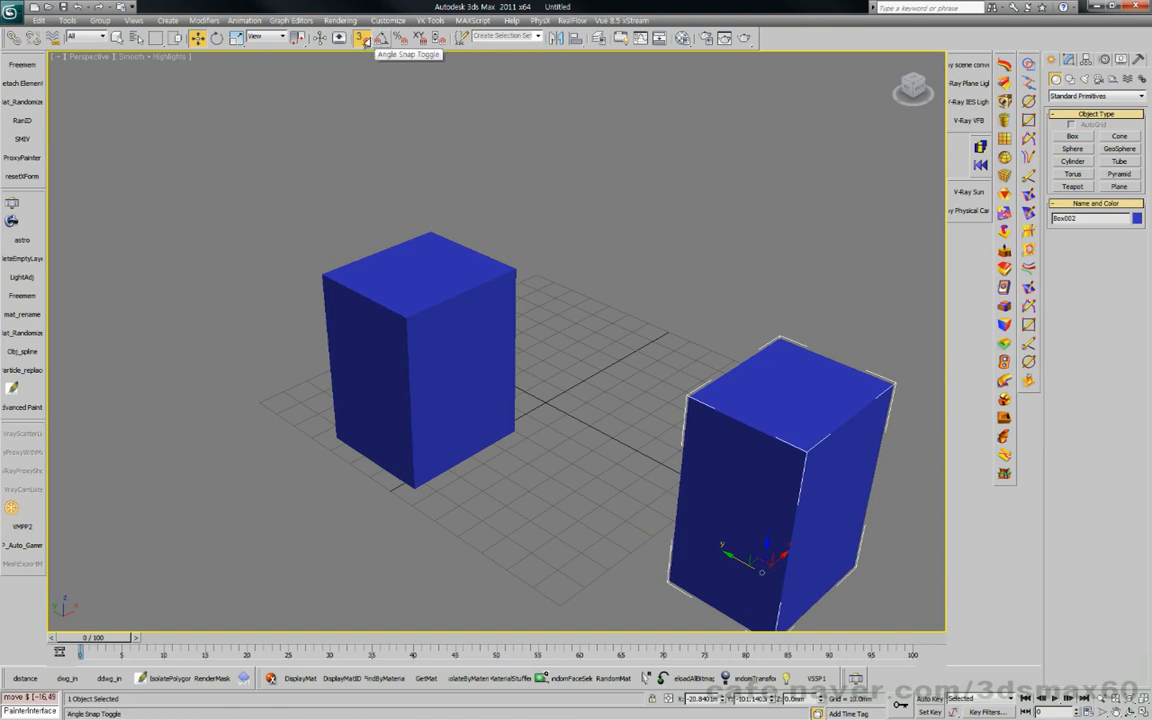
Step: Switch to 2.5D snapping with axis constraints on and snap-move the second box along X using the first box's front base corner
drag(362, 40, 362, 57)
click(419, 37)
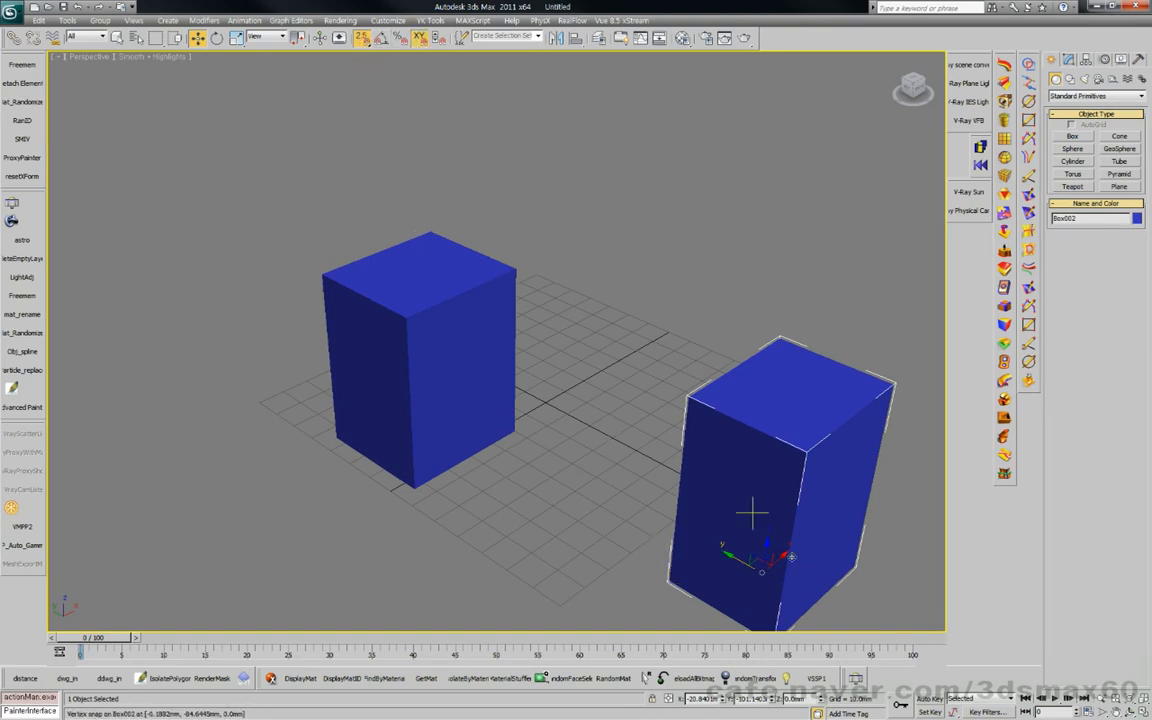
drag(670, 581, 420, 488)
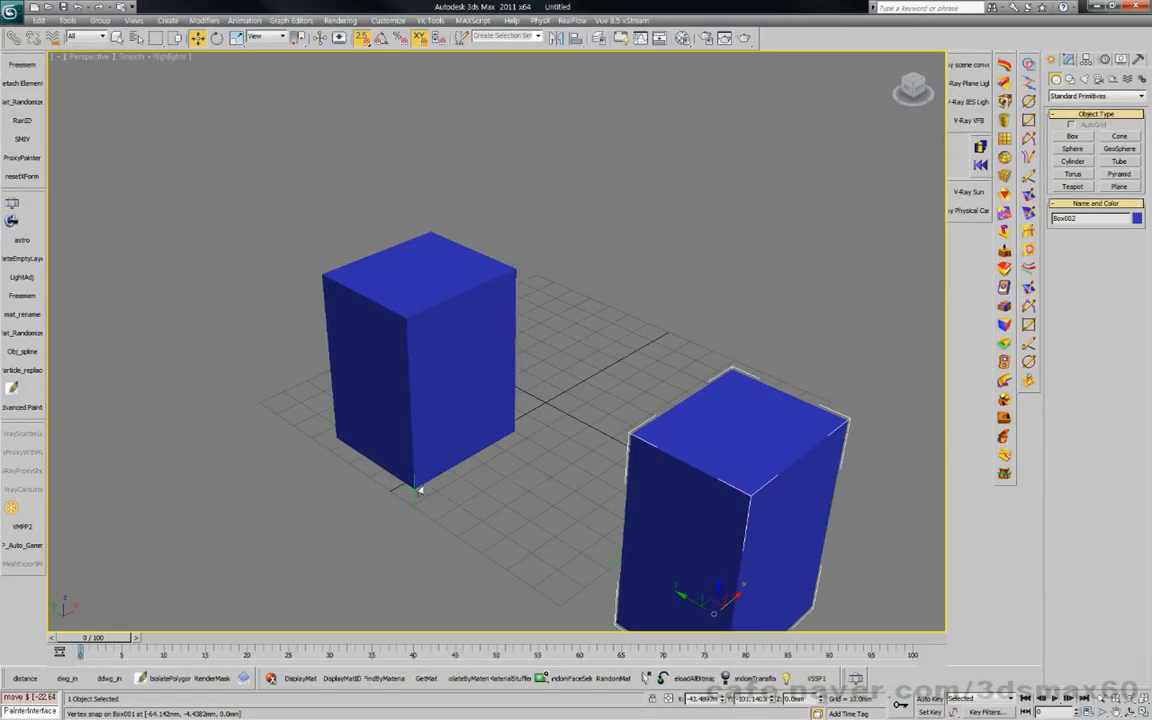
Step: Repeat the 2.5D snap moves of the second box's lower corner against the first box's other base corners
middle_drag(507, 489, 512, 401)
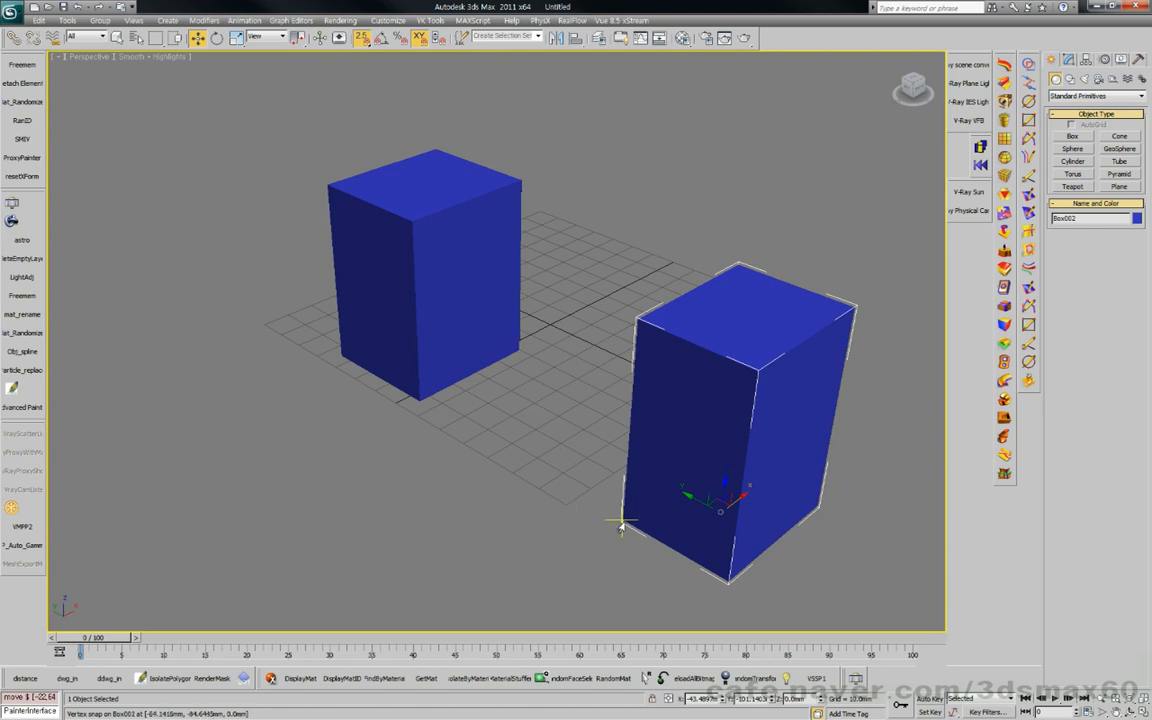
mouse_move(622, 519)
mouse_down()
mouse_move(465, 415)
mouse_move(507, 366)
mouse_move(436, 391)
mouse_move(350, 368)
mouse_up()
drag(342, 288, 610, 513)
middle_drag(512, 489, 494, 435)
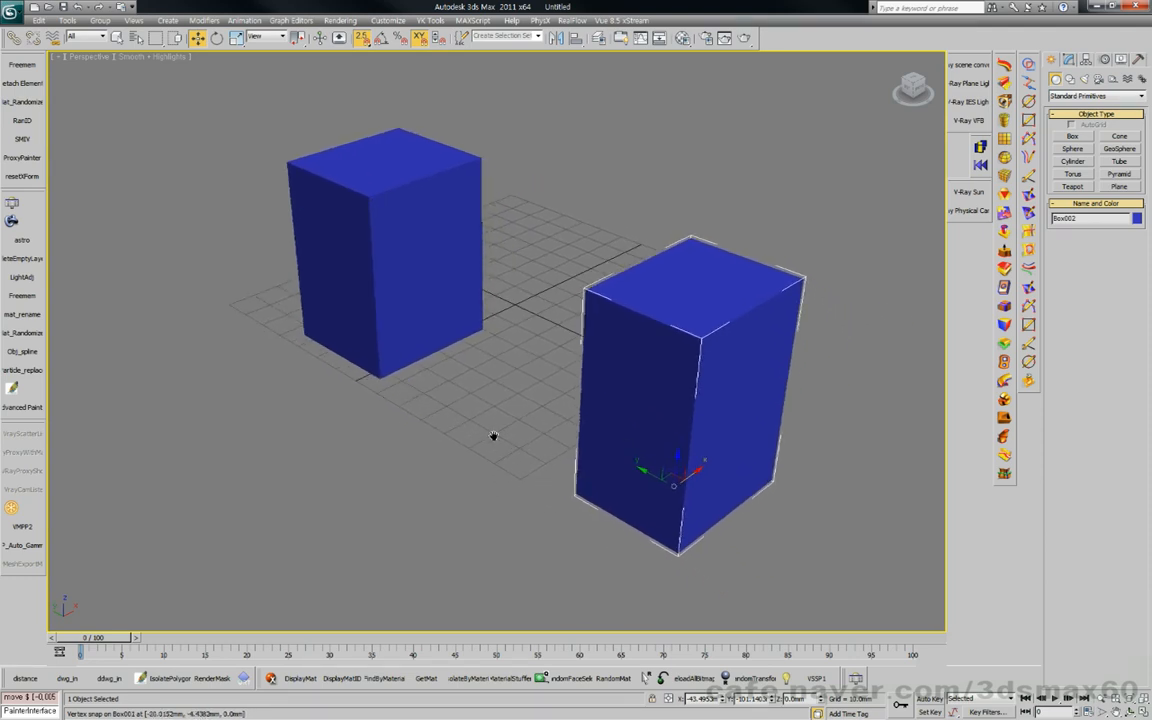
drag(576, 494, 382, 380)
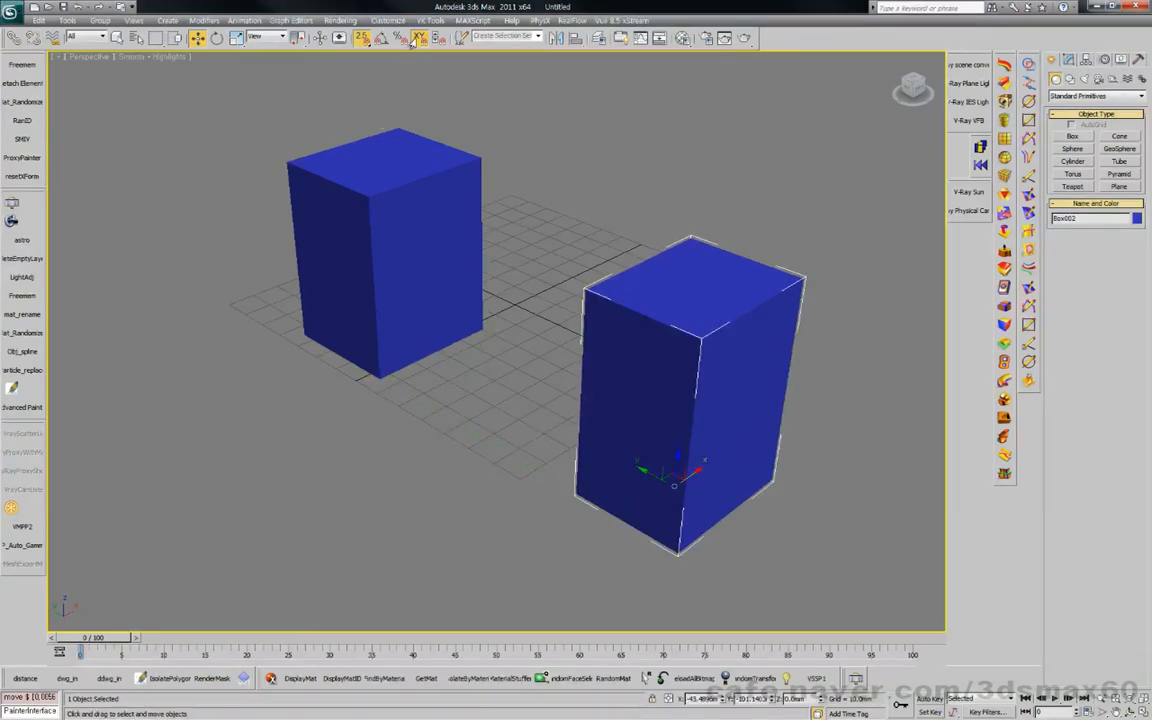
Step: Return to 3D snapping without axis constraints and set the Snap Preview Radius and Snap Radius to 30 pixels
drag(362, 37, 362, 94)
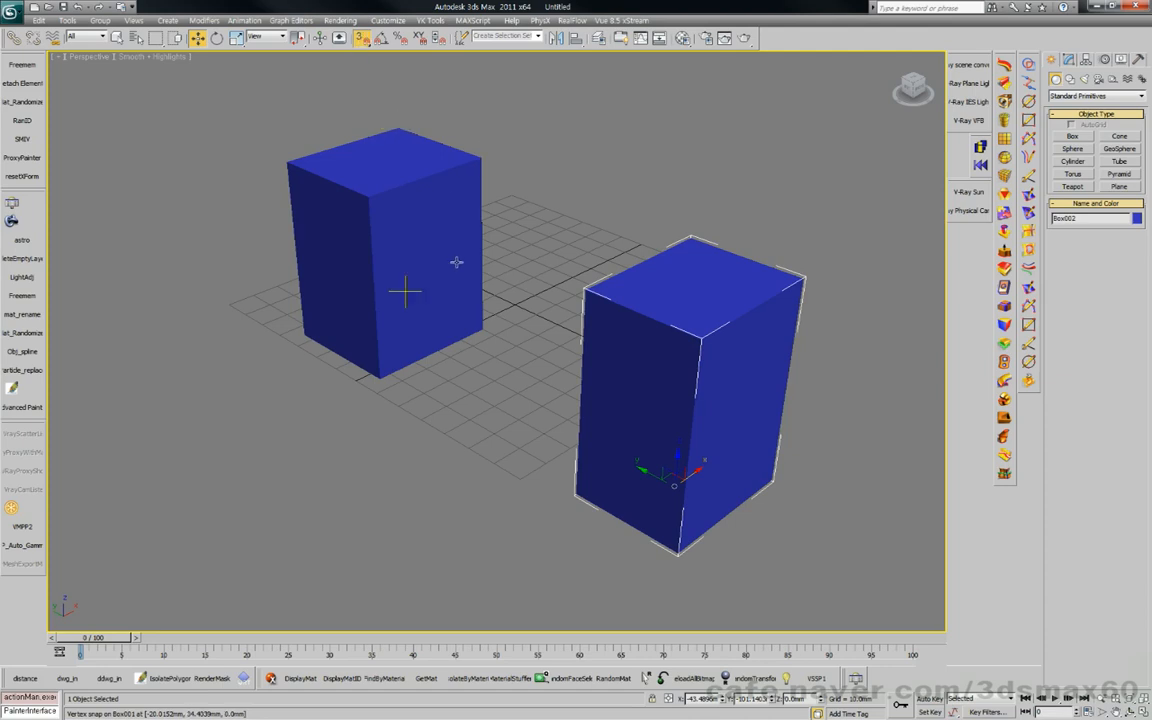
right_click(362, 37)
click(250, 222)
drag(258, 209, 260, 190)
drag(284, 252, 232, 257)
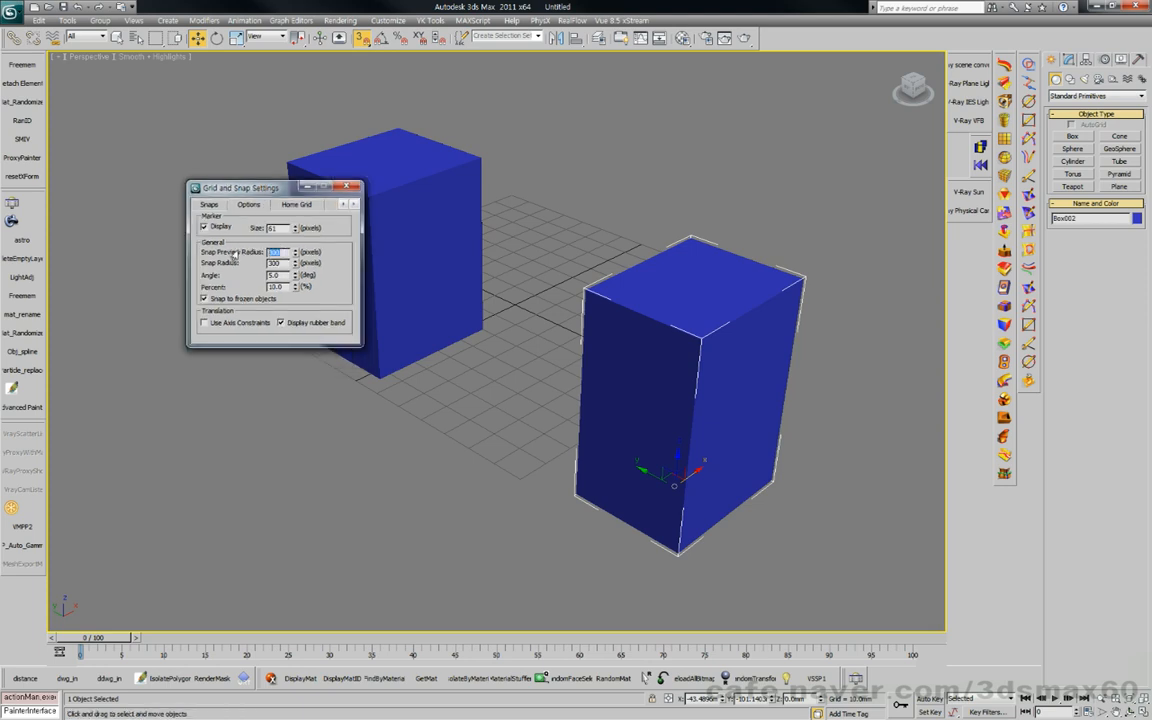
text(30)
key(Return)
Step: Test the 30-pixel snap radius by grabbing the second box's lower corner vertex and moving the box slightly farther away
drag(250, 189, 175, 184)
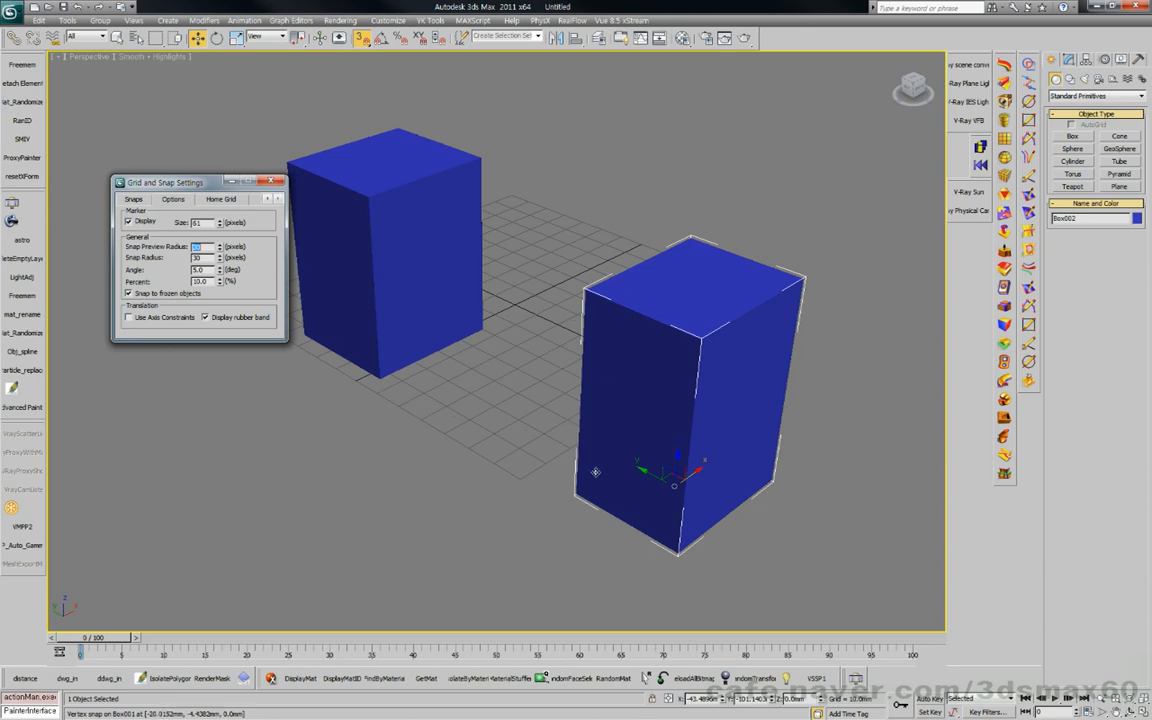
click(573, 492)
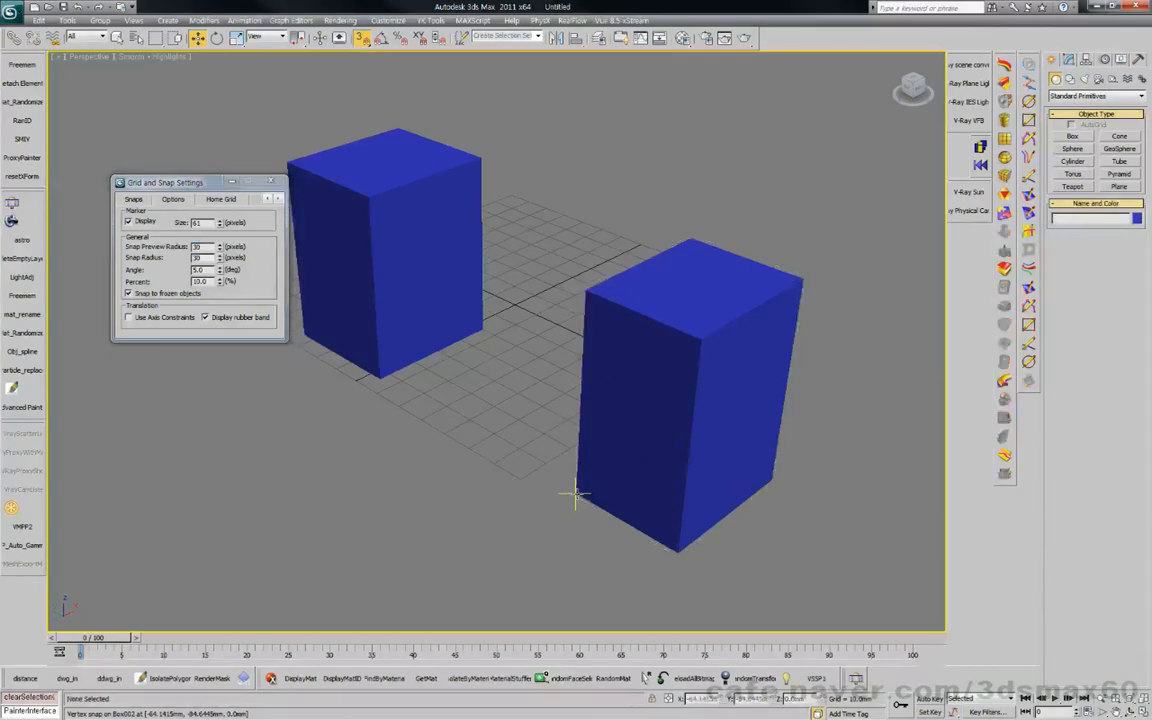
drag(573, 492, 606, 521)
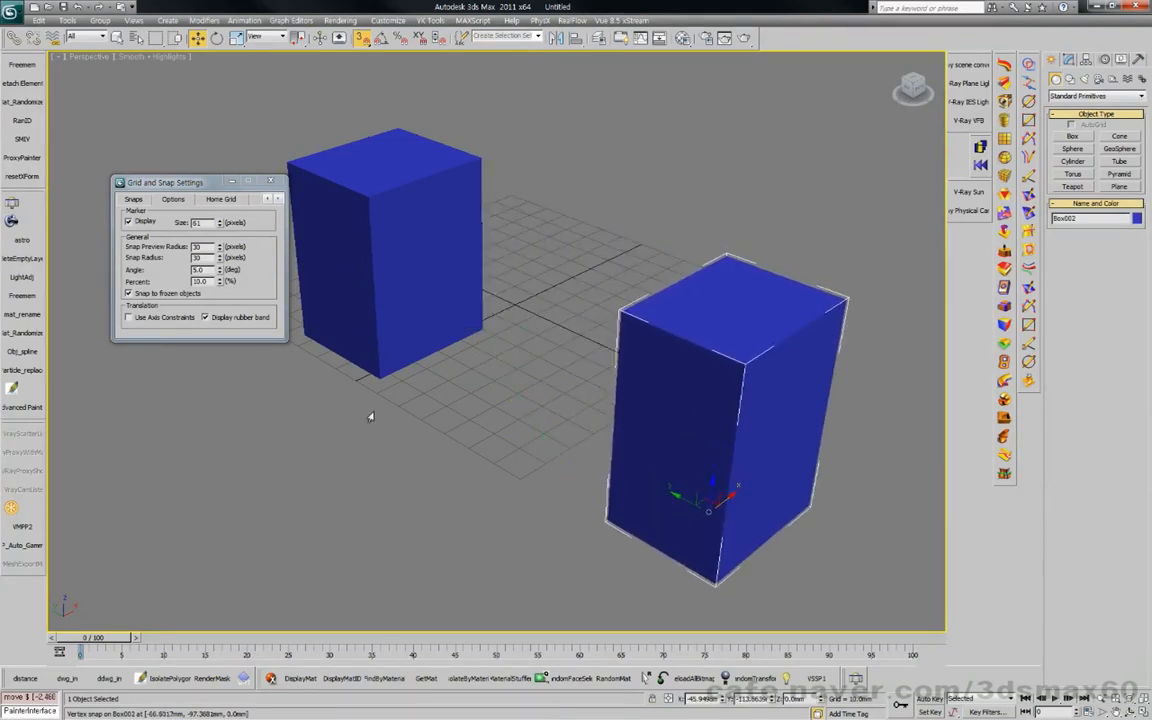
Step: Set the Snap Preview Radius to 1000 pixels and move the second box far away from the first box
drag(212, 247, 187, 247)
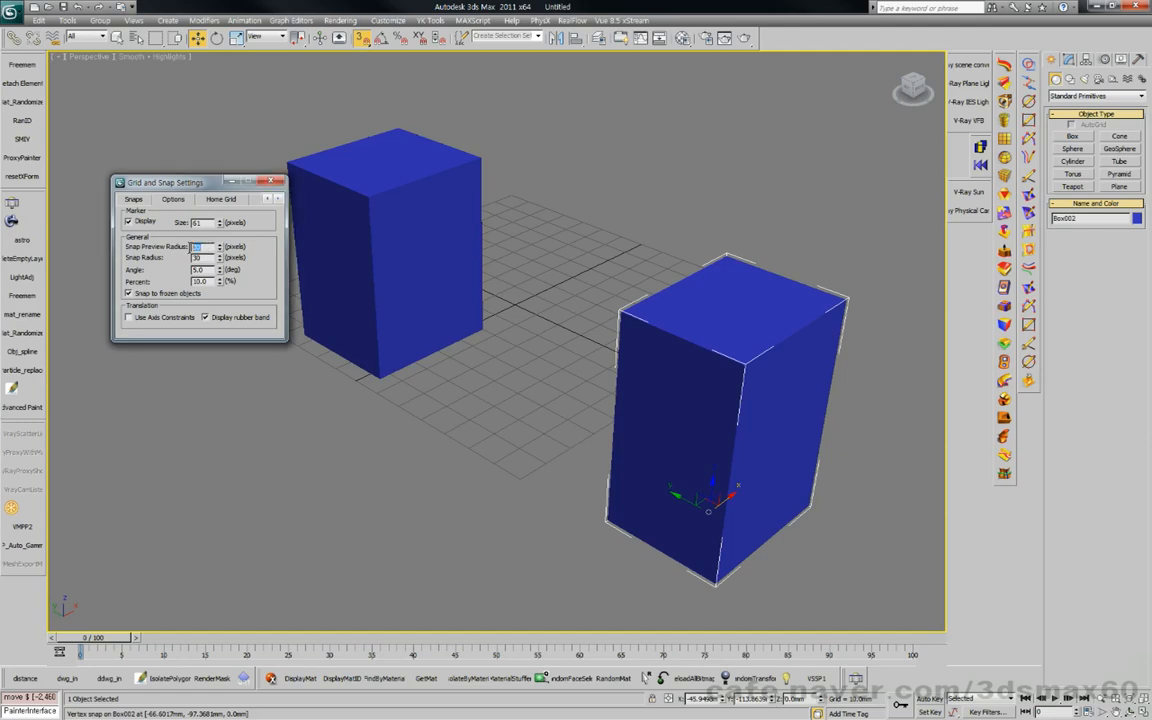
text(1000)
key(Return)
drag(607, 519, 897, 587)
middle_drag(718, 467, 604, 432)
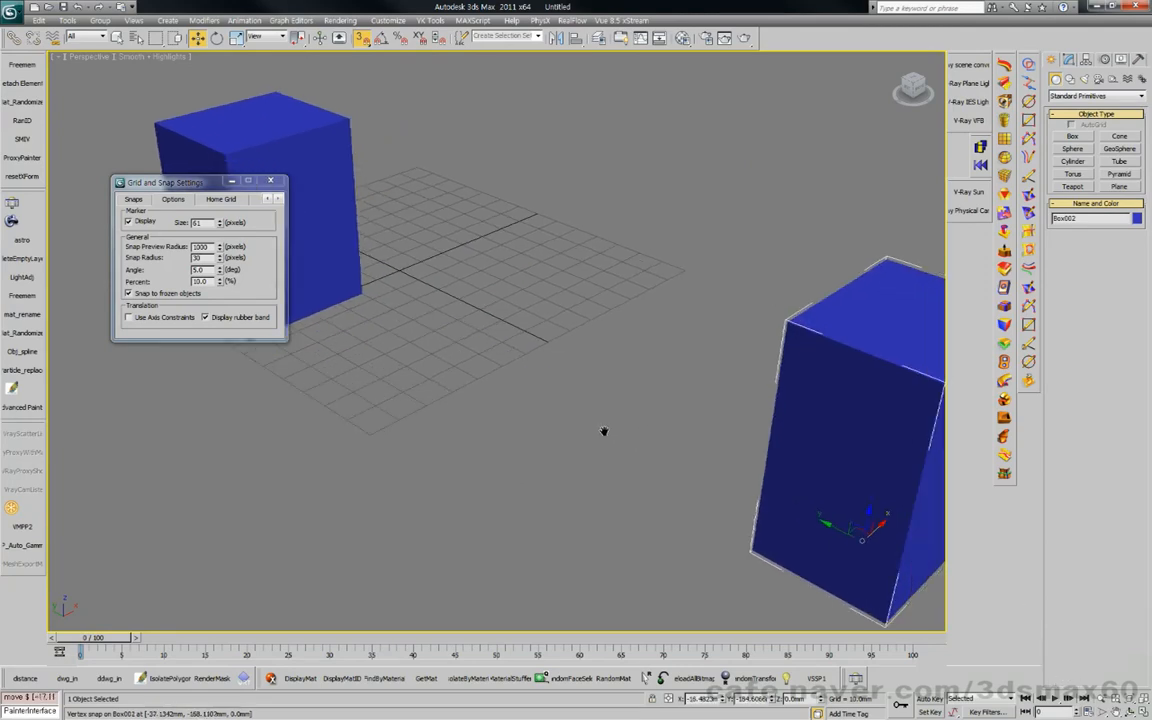
Step: Snap-move the second box back by its lower corner and attach it to the first box's right-hand base corner
scroll(630, 440, down, 3)
middle_drag(616, 478, 776, 483)
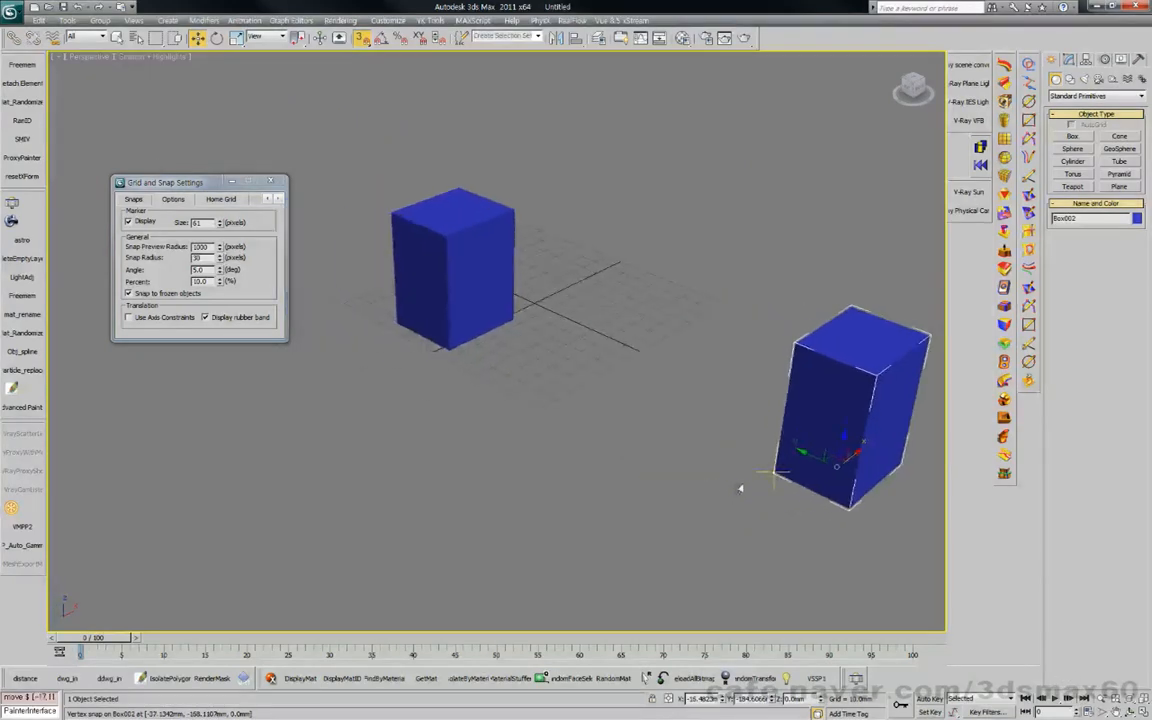
drag(775, 472, 463, 404)
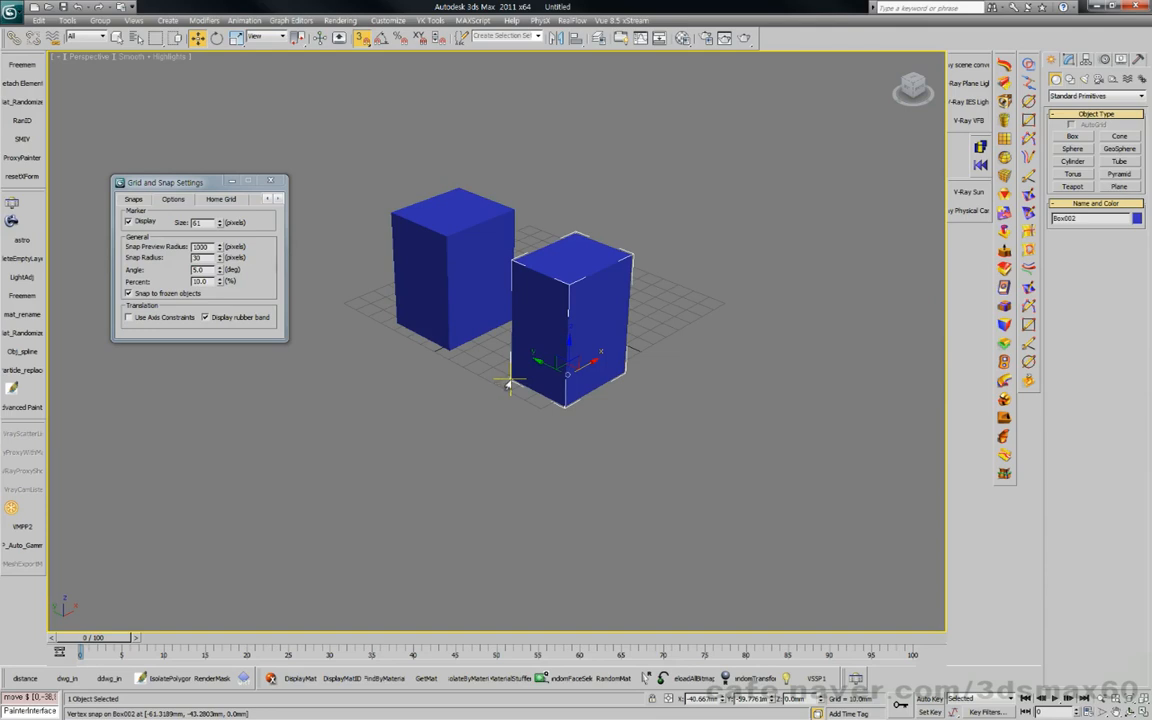
drag(511, 378, 800, 575)
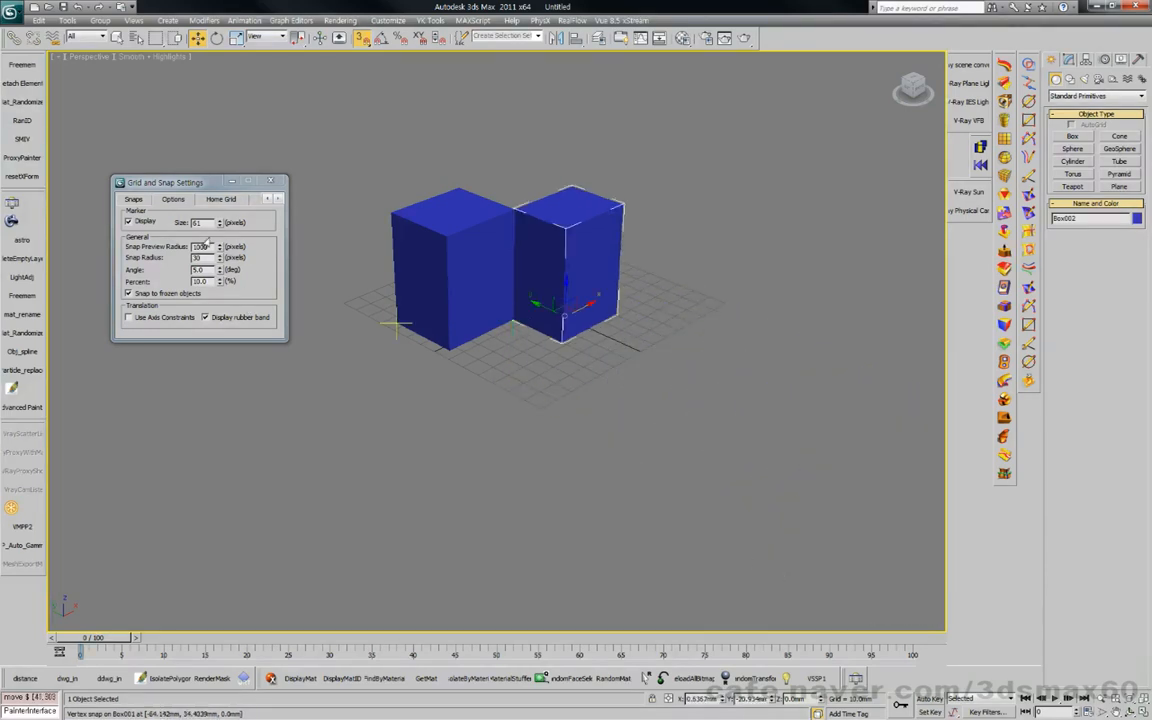
Step: Set the Snap Preview Radius to 100 pixels and test it by moving the second box away from the first by its lower corner
drag(208, 247, 86, 254)
text(30)
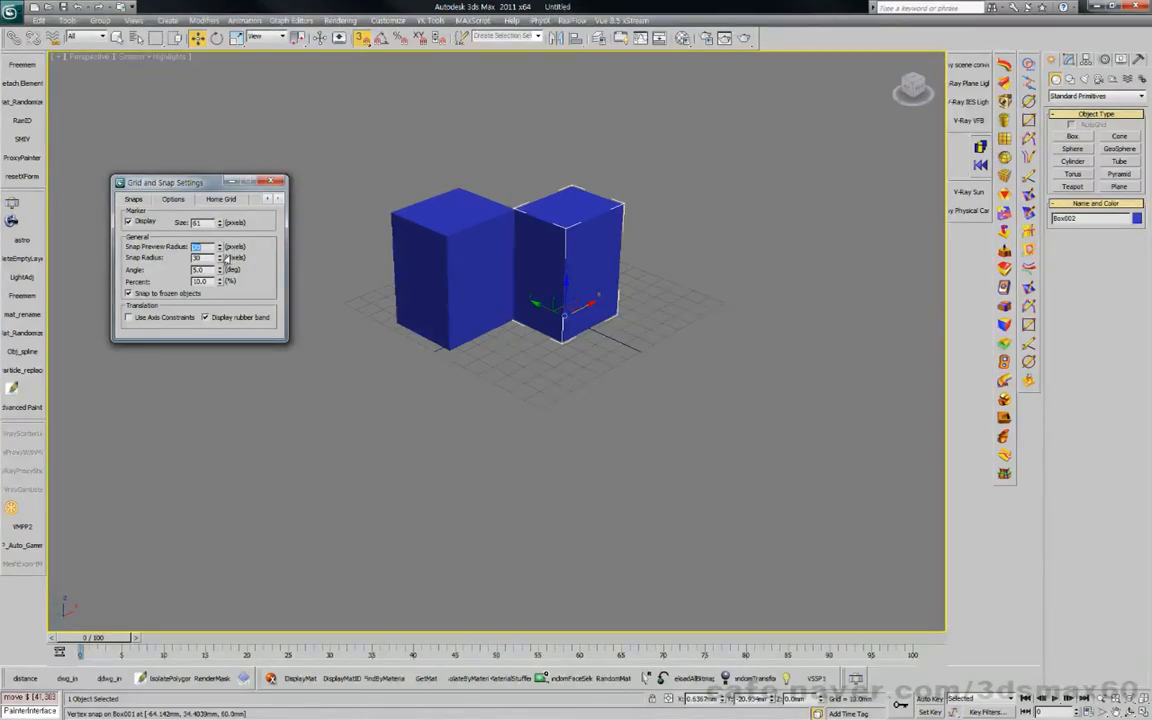
drag(513, 322, 759, 552)
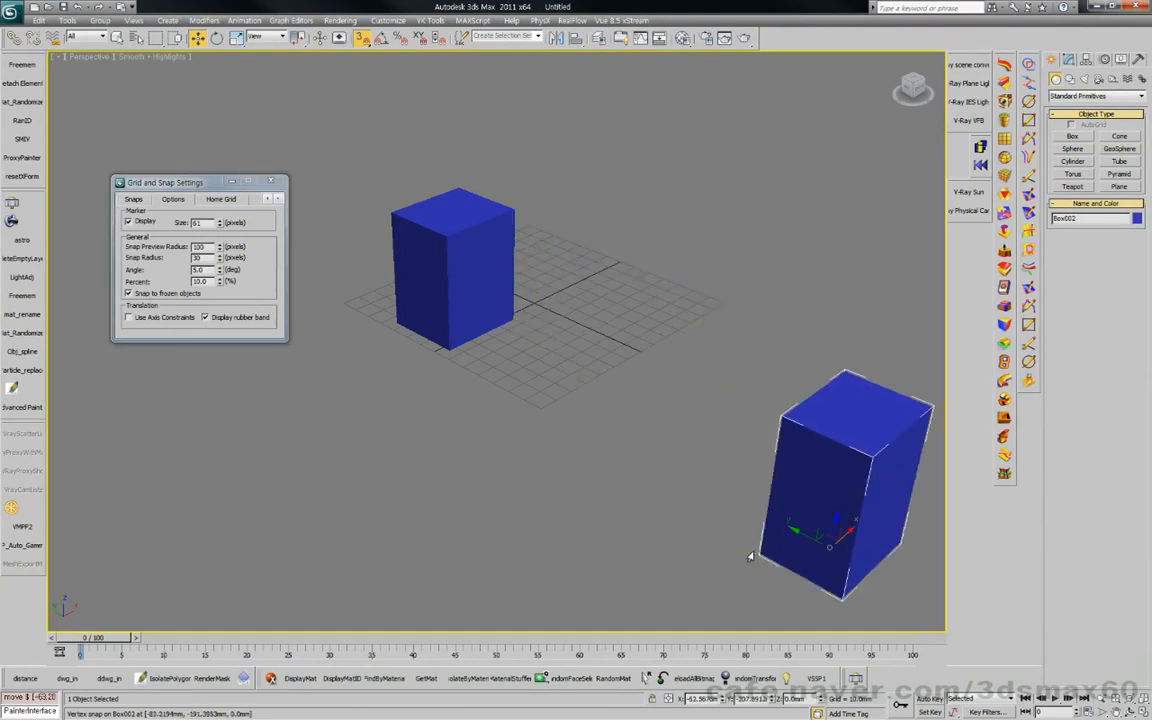
drag(760, 553, 686, 510)
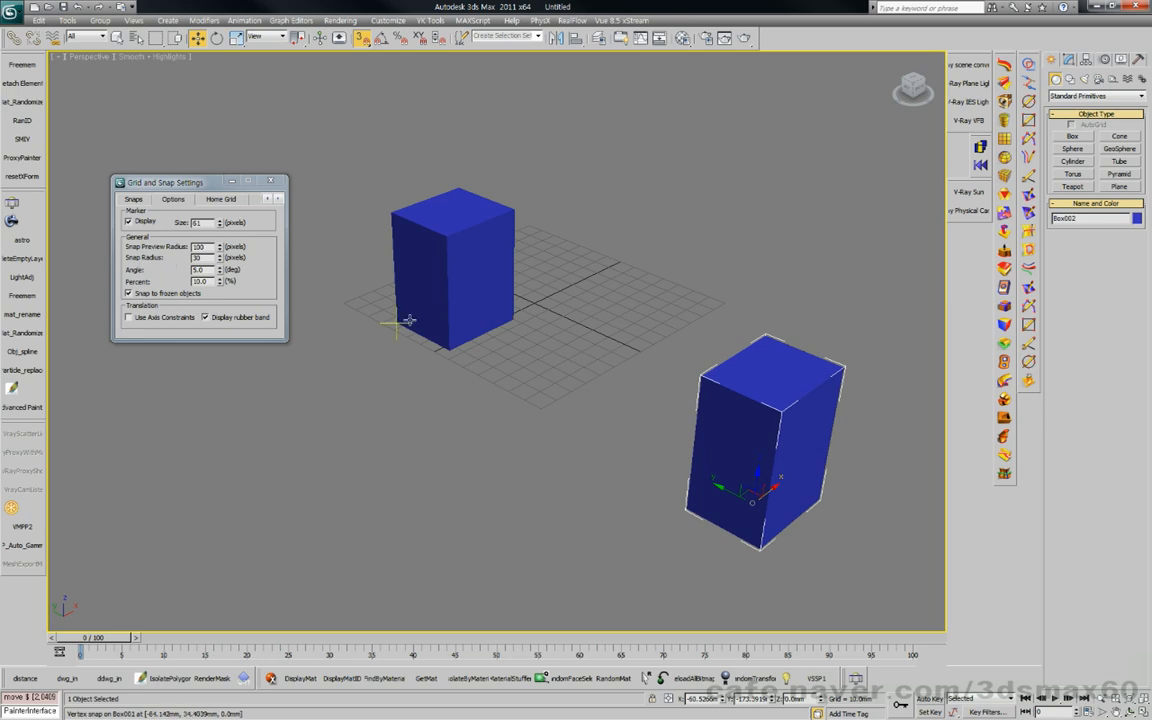
Step: Set the Snap Radius to 1000 pixels and snap the second box's lower corner to the first box's right-hand top corner
drag(208, 257, 167, 257)
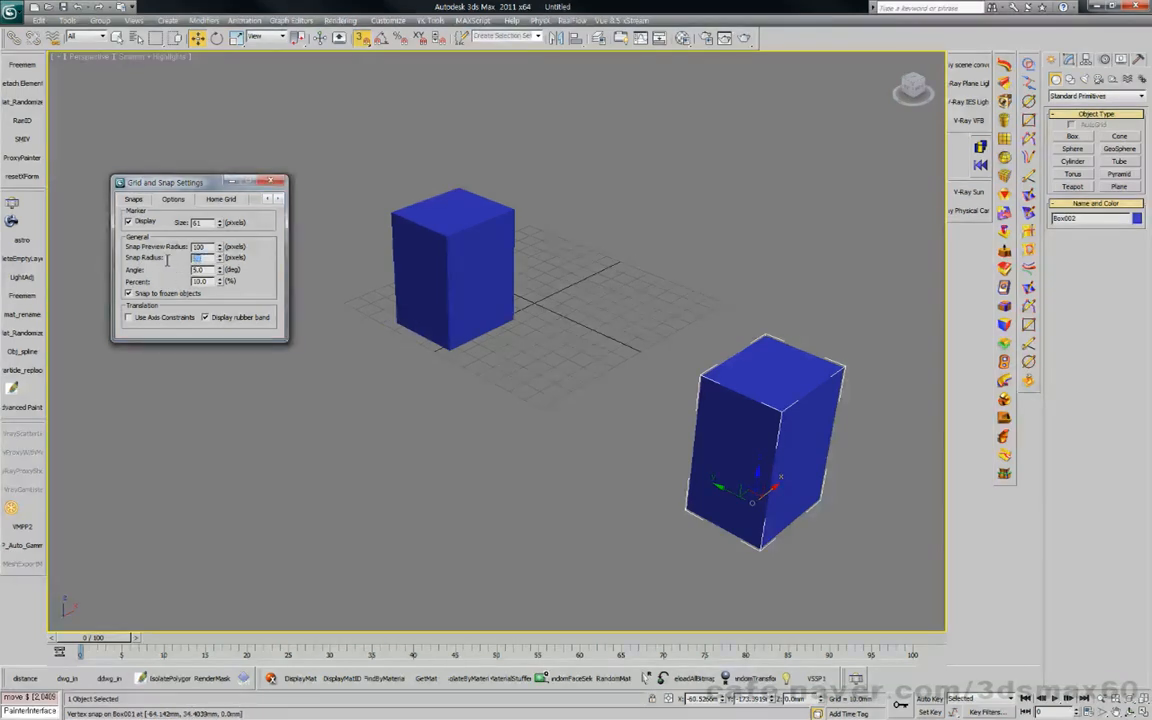
text(1000)
key(Return)
drag(686, 510, 526, 242)
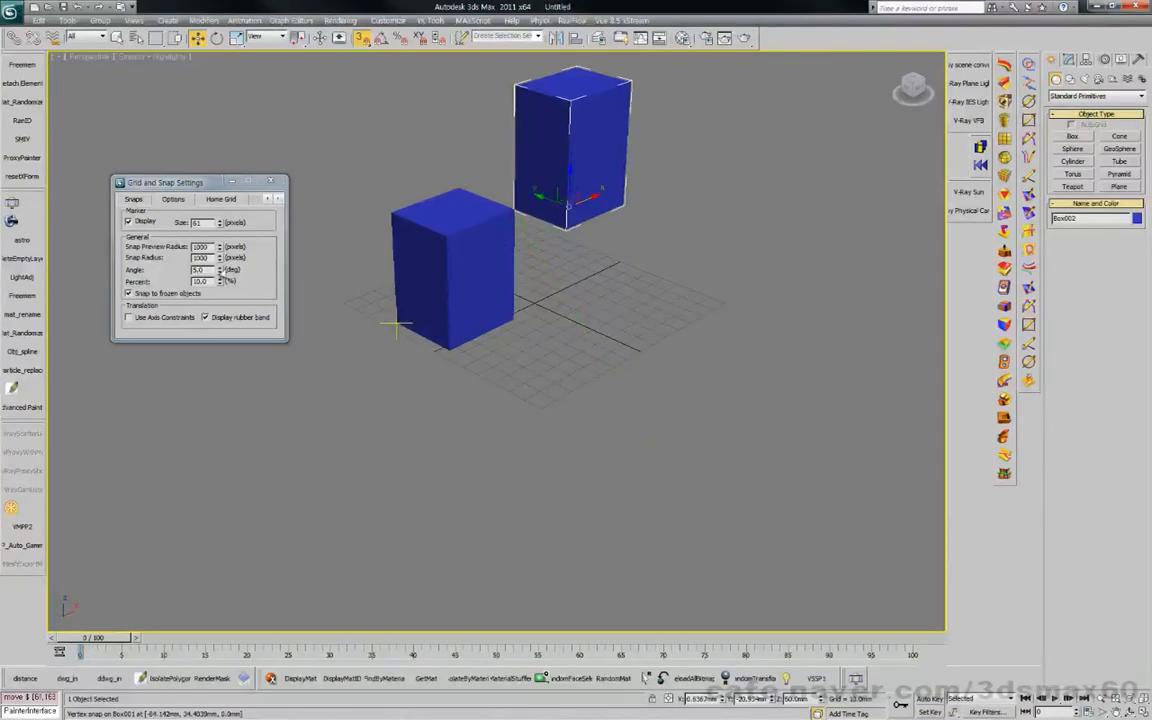
Step: Reduce the Snap Preview Radius and Snap Radius, and move the second box down and away from the first box
double_click(209, 246)
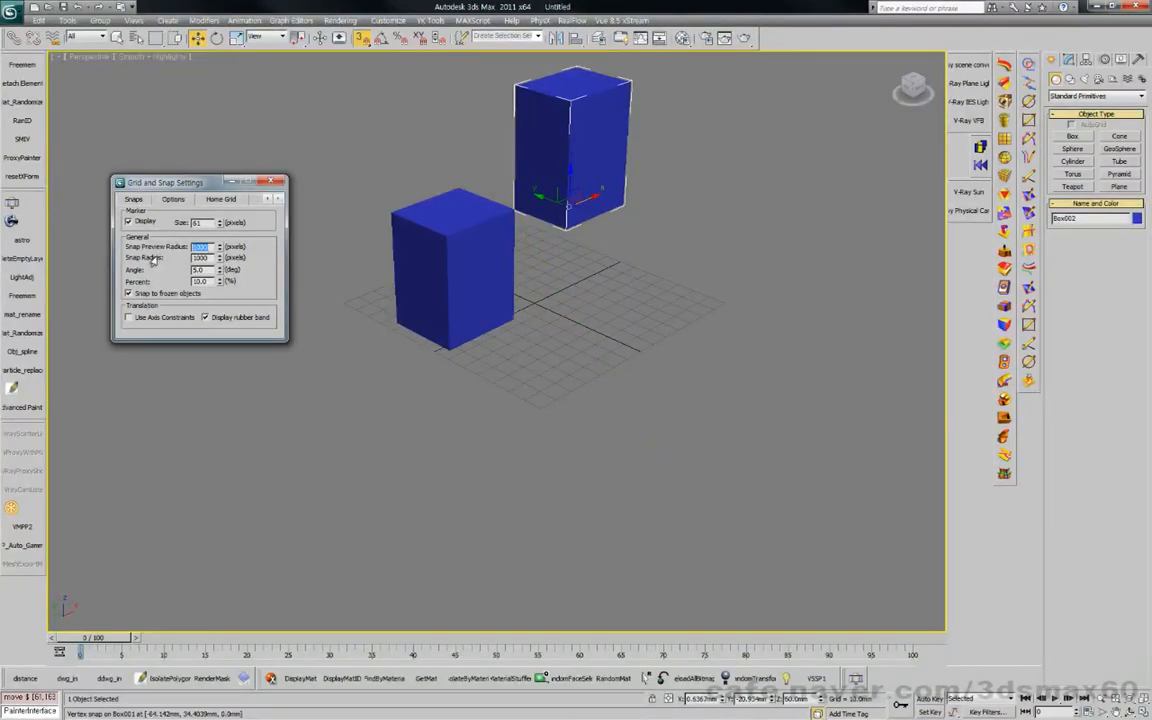
text(3)
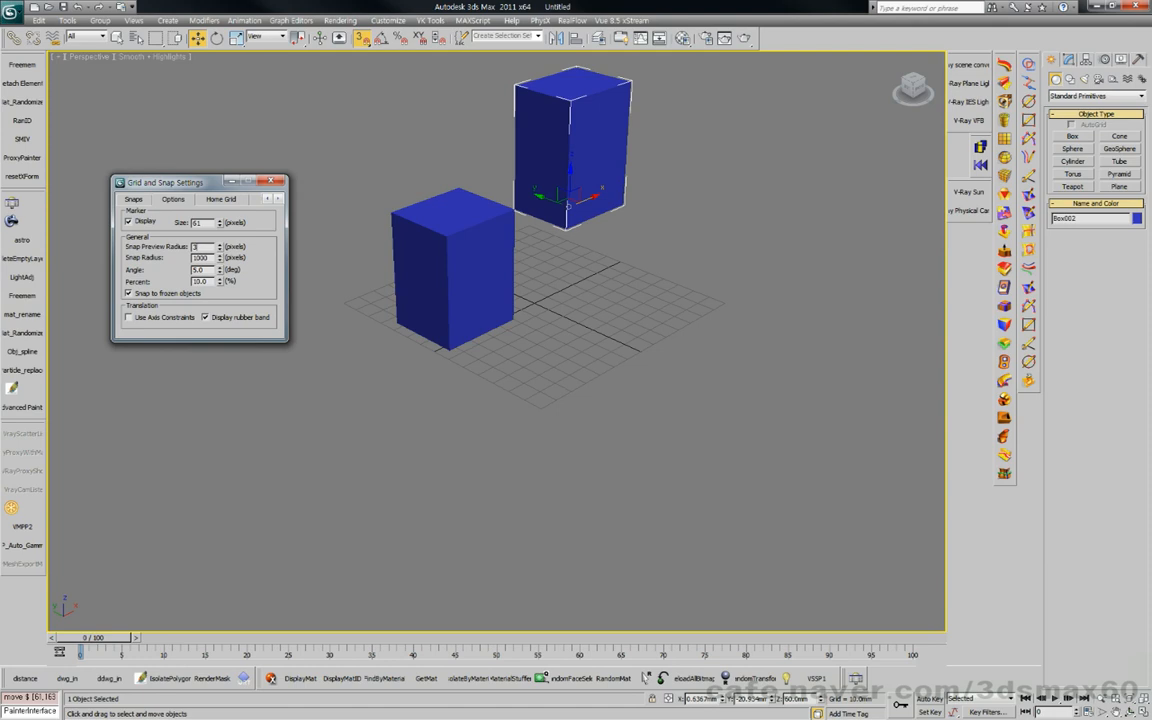
key(Return)
double_click(208, 258)
text(3)
drag(528, 199, 647, 470)
Step: Set both the Snap Preview Radius and the Snap Radius to 300 pixels
text(300)
key(Return)
key(Tab)
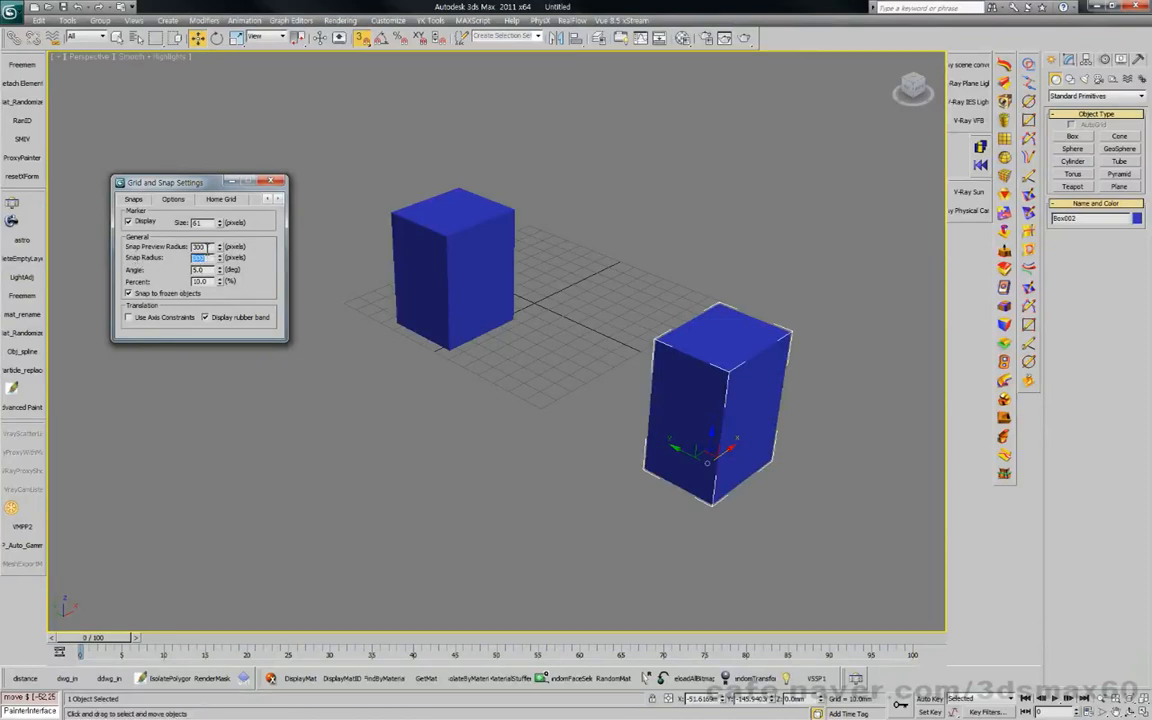
drag(205, 248, 130, 226)
text(300)
key(Return)
drag(206, 258, 147, 265)
text(300)
key(Return)
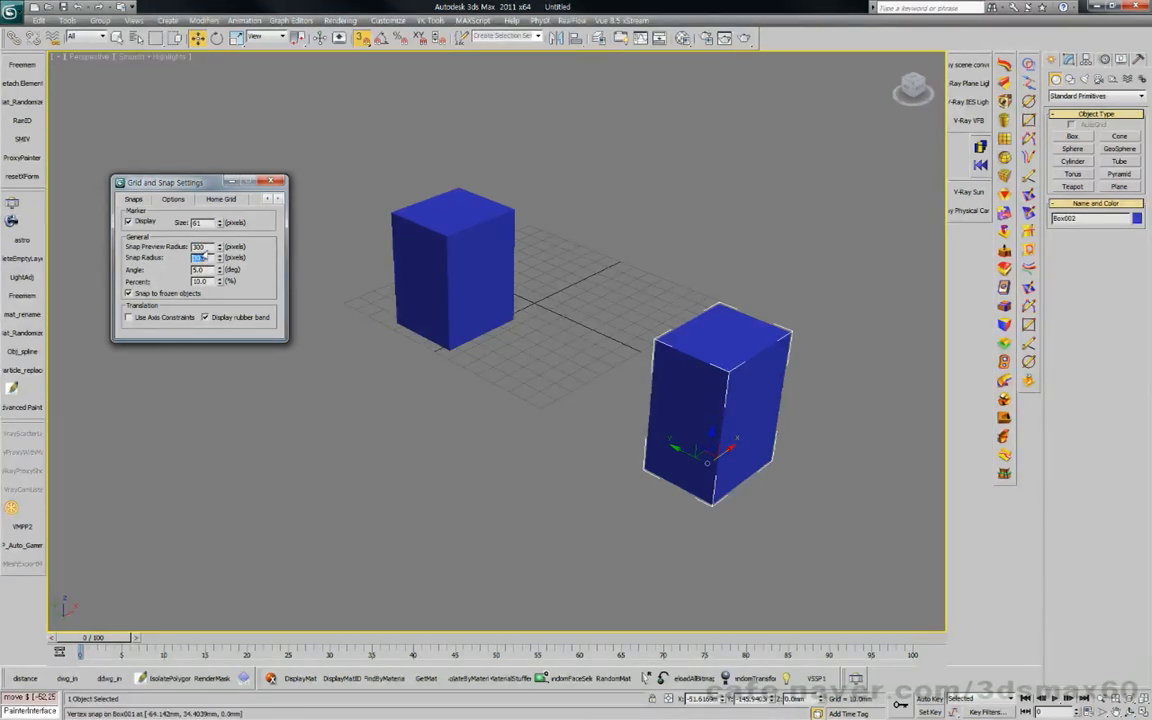
Step: Set the Snap Preview Radius to 114 pixels and the Snap Radius to 74 pixels, and move the second box farther from the first
key(Return)
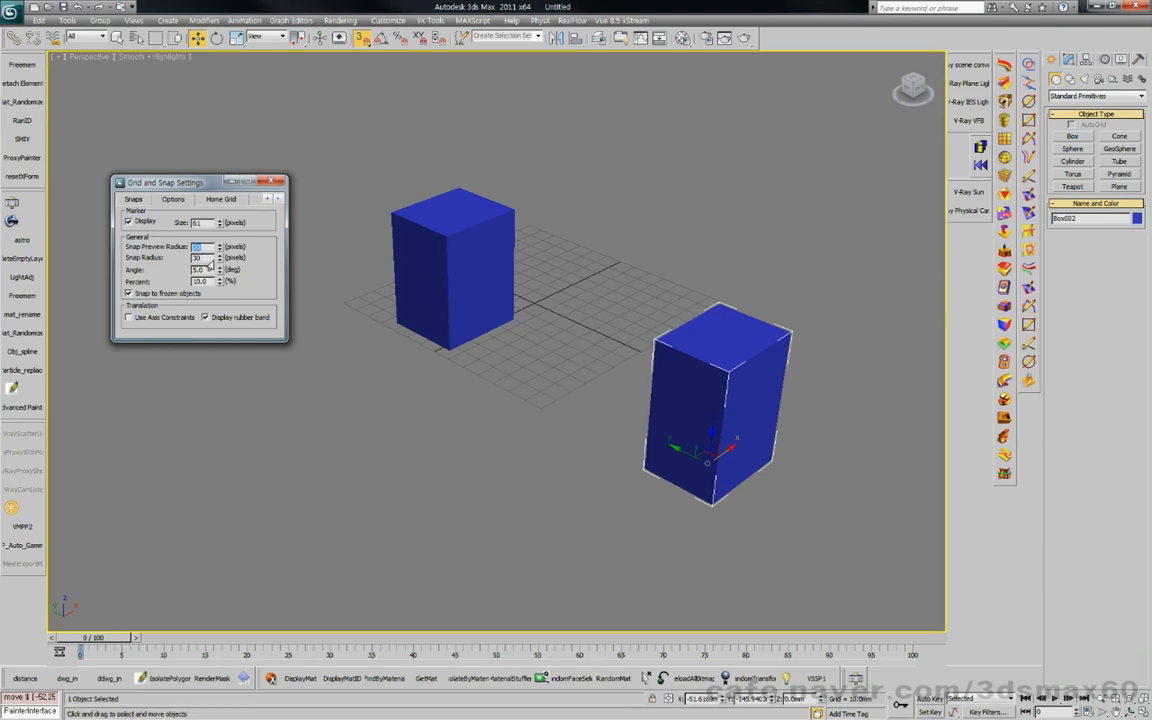
drag(221, 257, 222, 246)
mouse_move(221, 222)
mouse_down()
mouse_move(220, 209)
mouse_move(222, 229)
mouse_up()
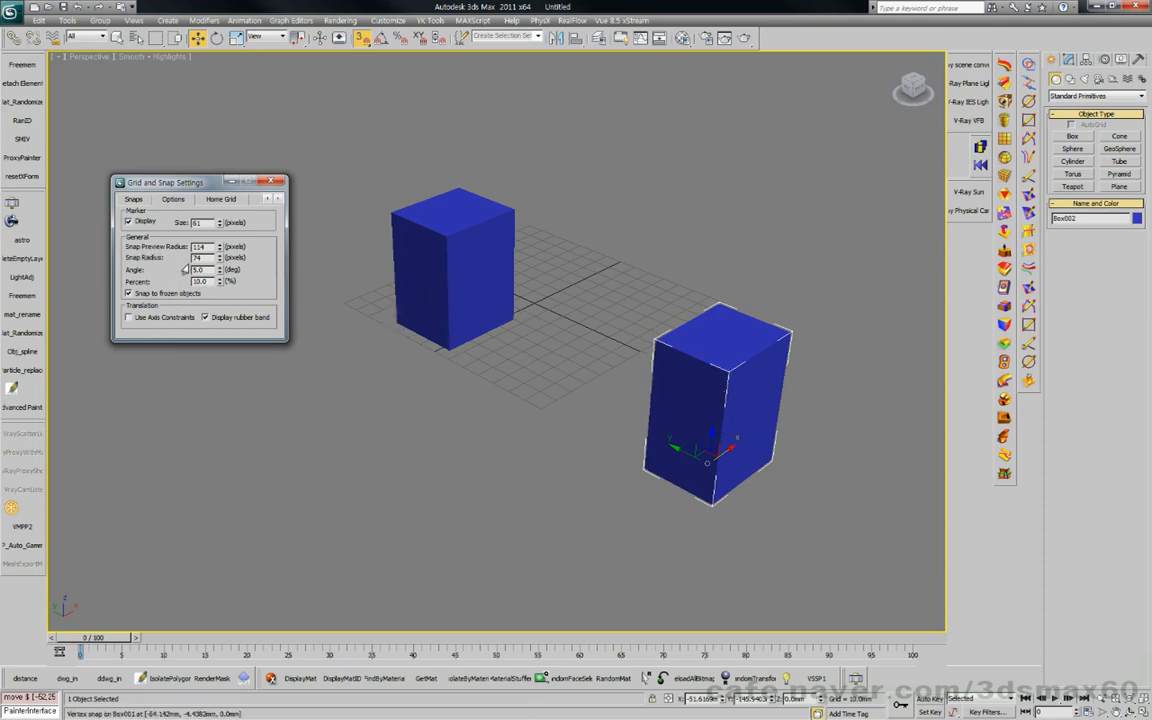
drag(204, 258, 164, 259)
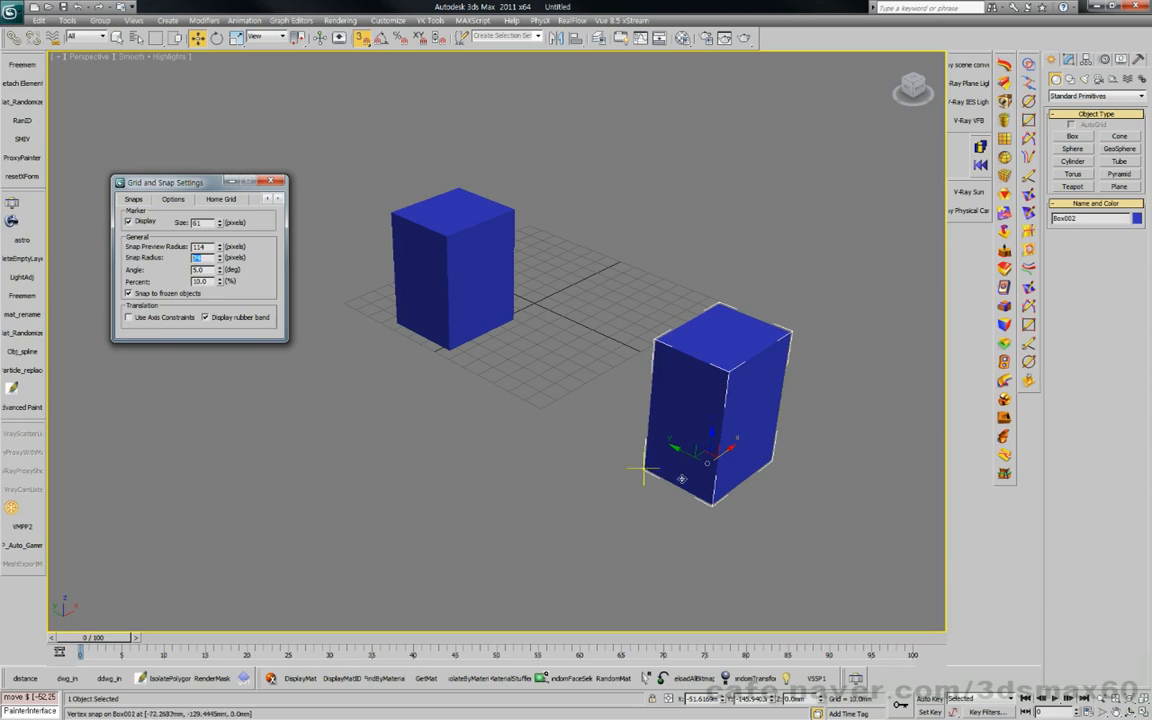
drag(645, 467, 686, 524)
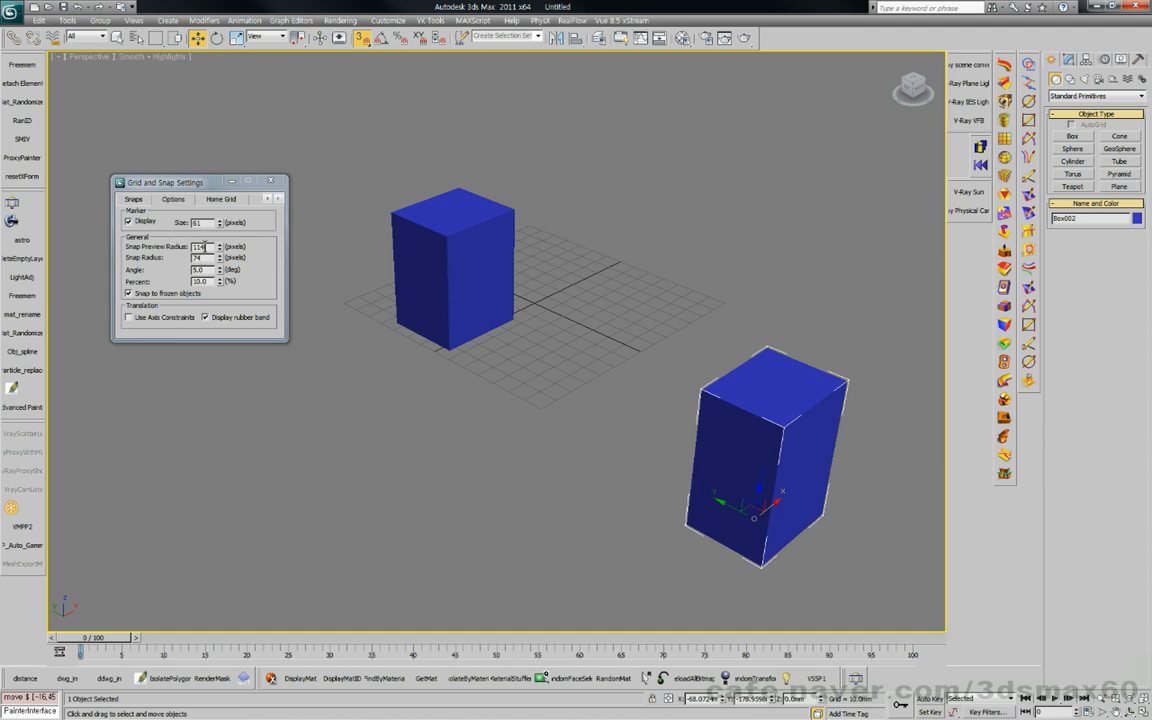
Step: Set the Snap Preview Radius to 100 pixels and the Snap Radius to 80 pixels
key(Return)
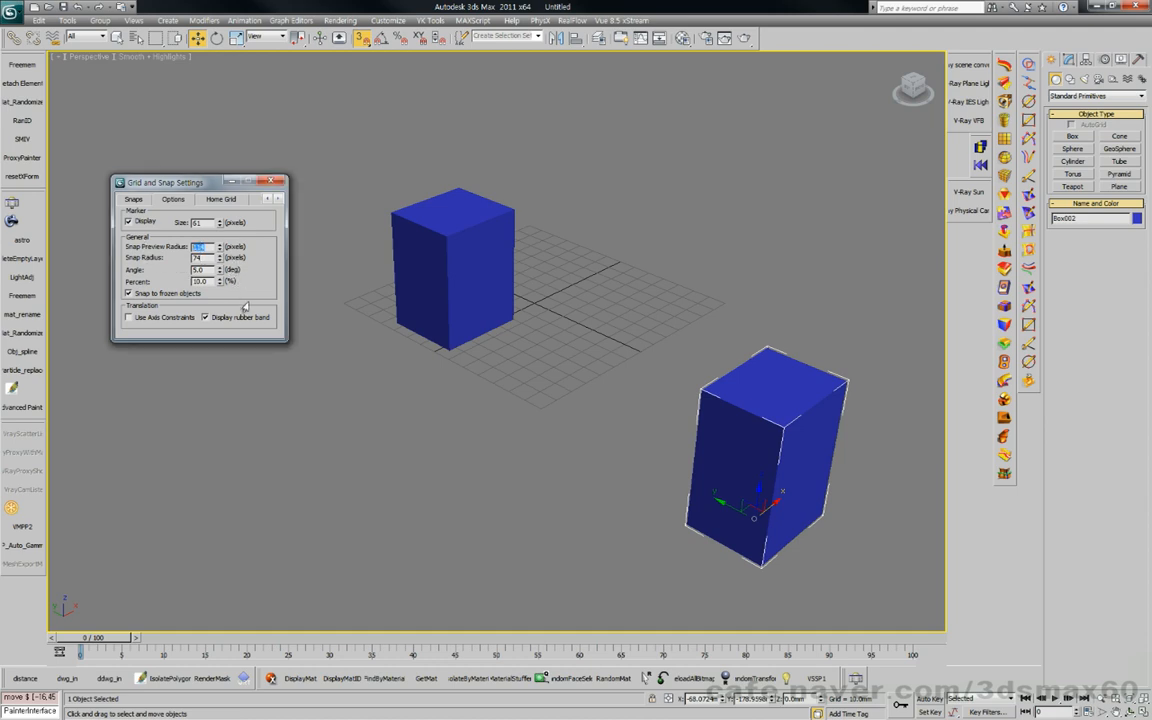
text(10)
key(Tab)
text(100)
key(Return)
text(80)
key(Return)
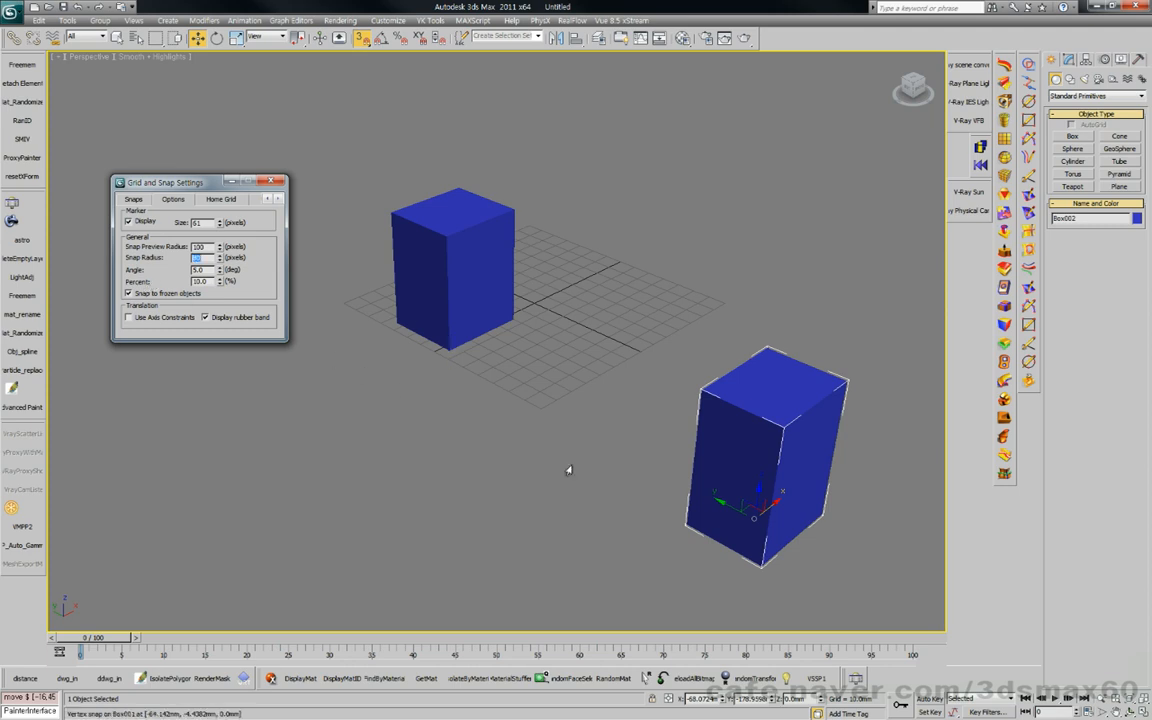
Step: Try snapping the second box's lower left-hand corner to the first box's right-hand bottom corner, and undo the move
click(688, 525)
drag(688, 525, 550, 350)
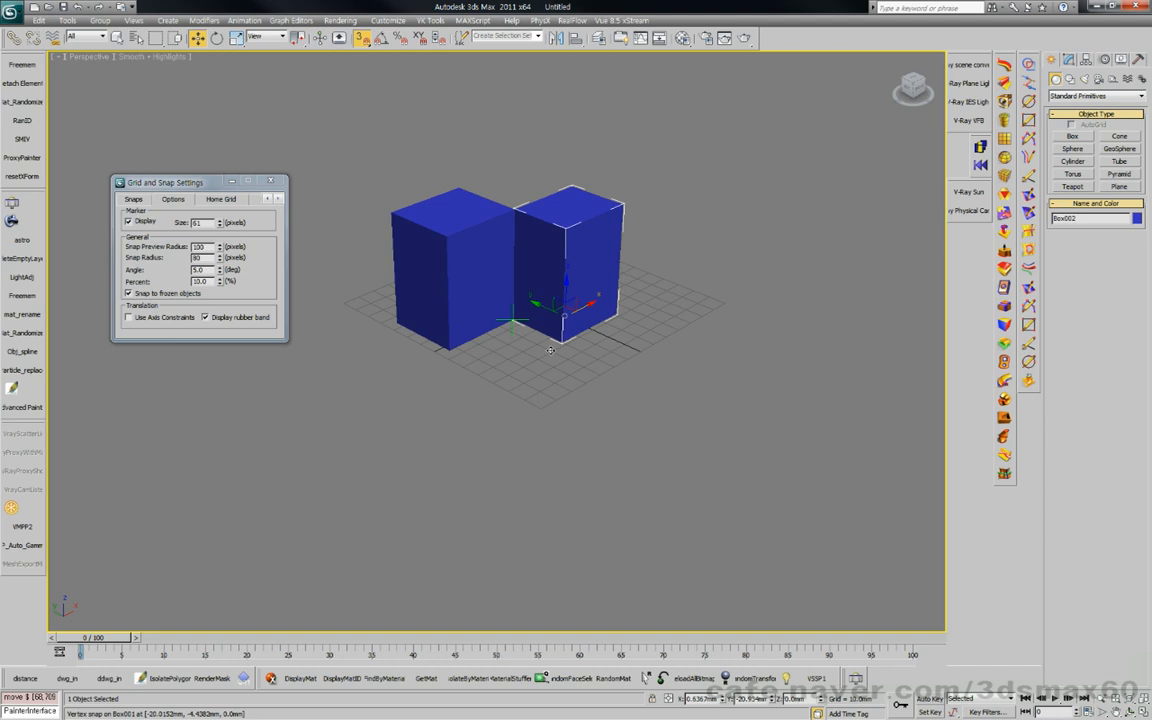
key(ctrl+z)
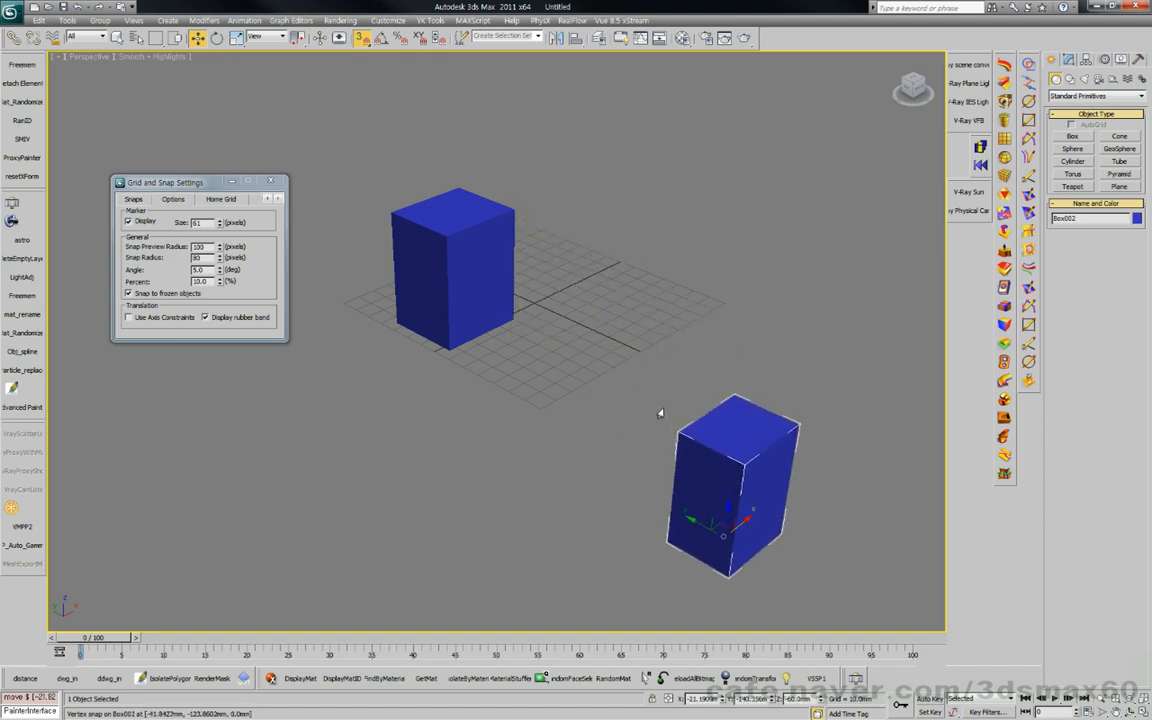
Step: Repeatedly snap the second box's lower left-hand corner to the first box's right-hand top corner, moving the box back down and away after each snap
drag(677, 432, 667, 300)
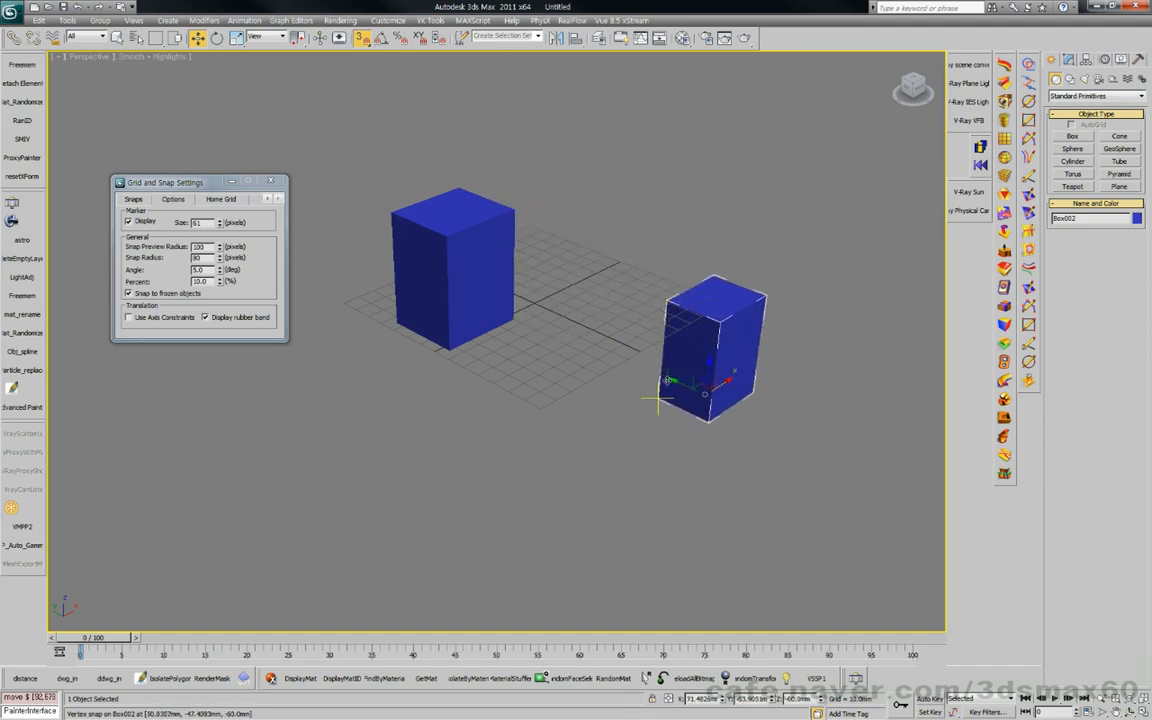
drag(660, 387, 514, 211)
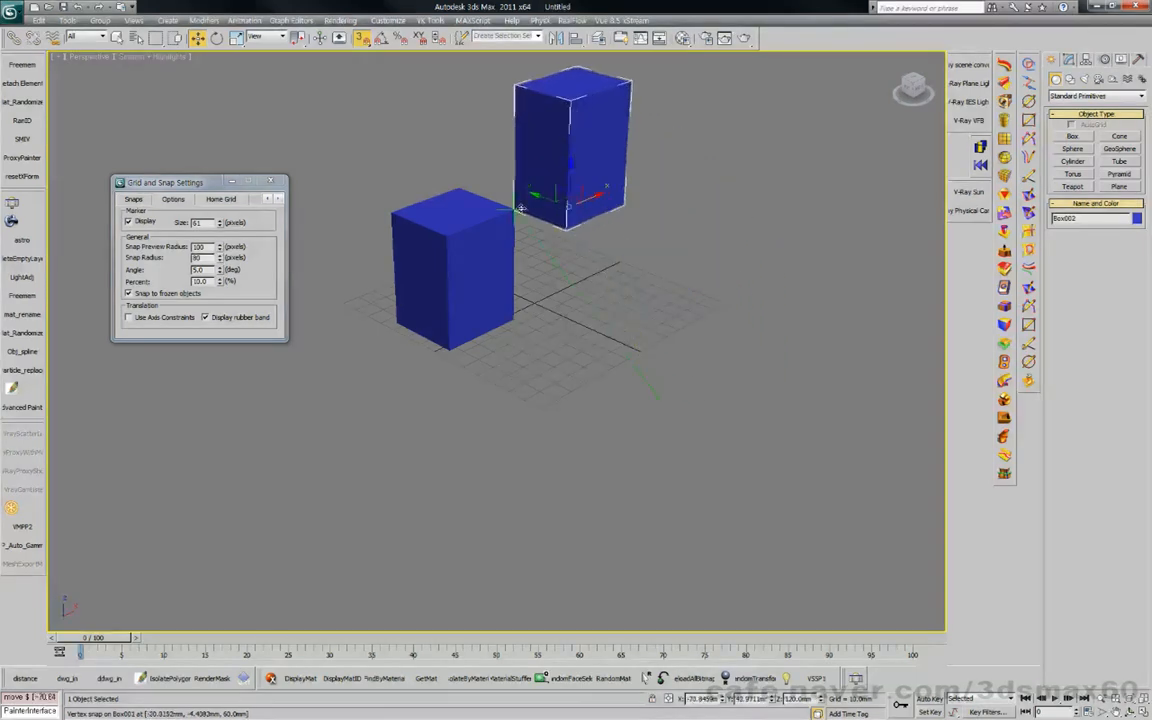
middle_drag(517, 248, 549, 430)
drag(545, 402, 753, 564)
middle_drag(753, 564, 612, 440)
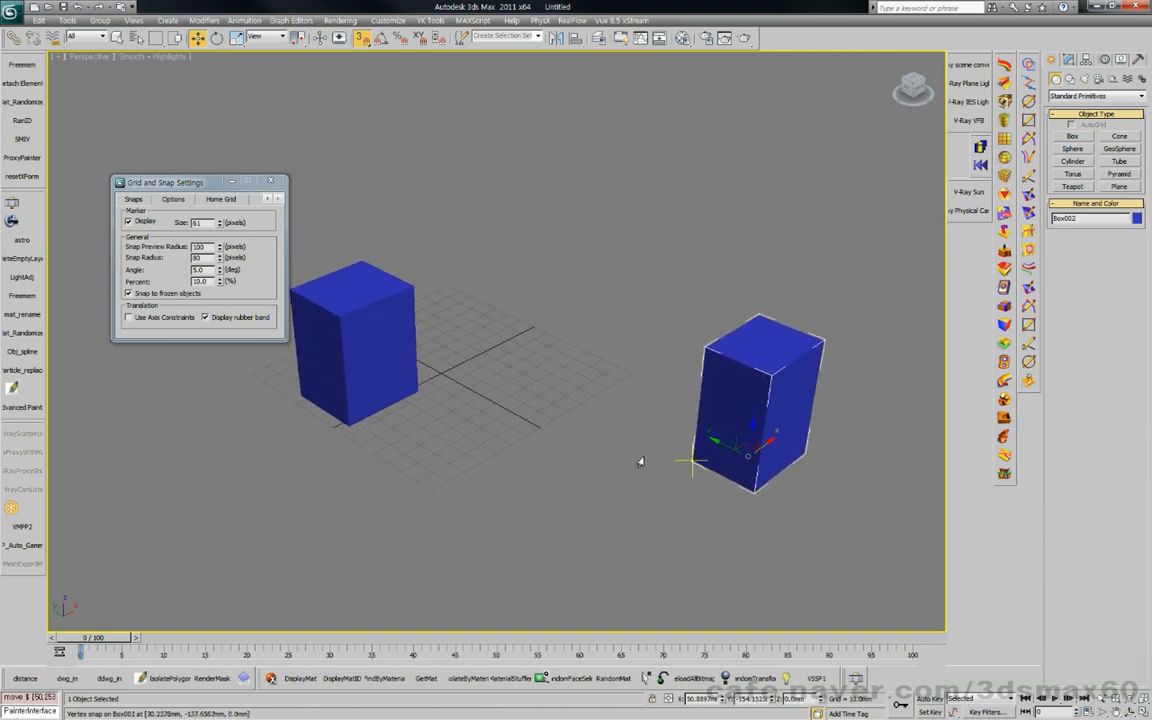
drag(691, 461, 448, 317)
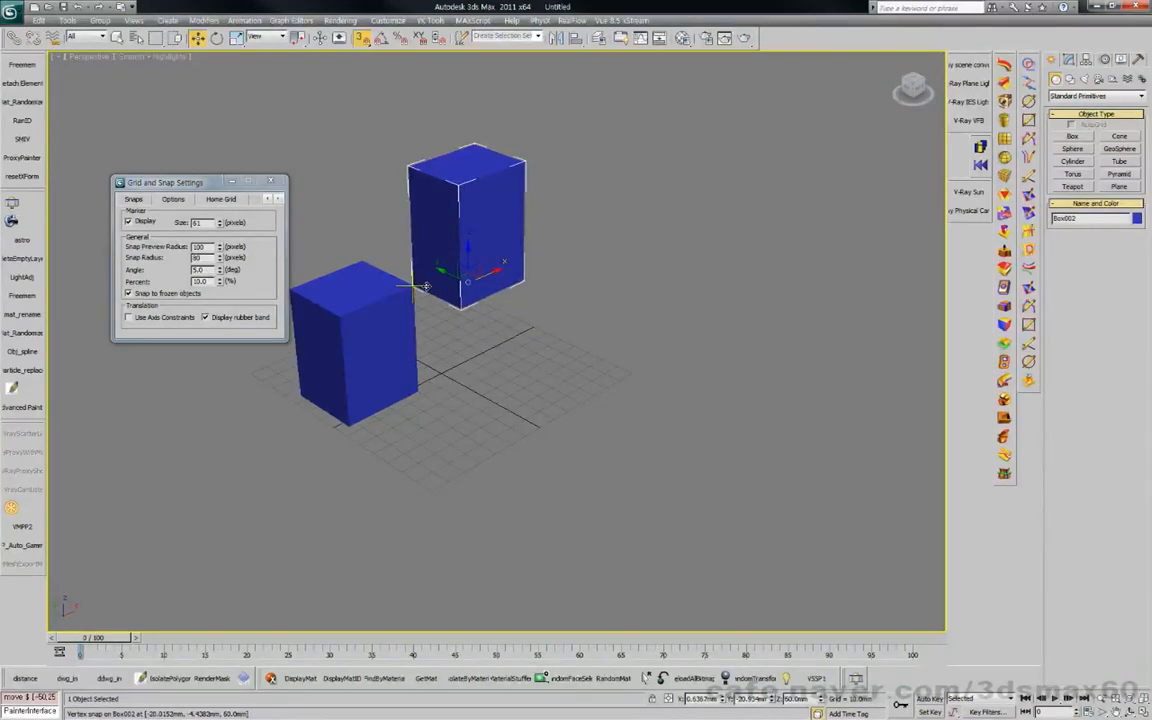
drag(458, 185, 691, 416)
Step: Set the Snap Preview Radius to 300 pixels and the Snap Radius to 150 pixels
drag(205, 246, 180, 244)
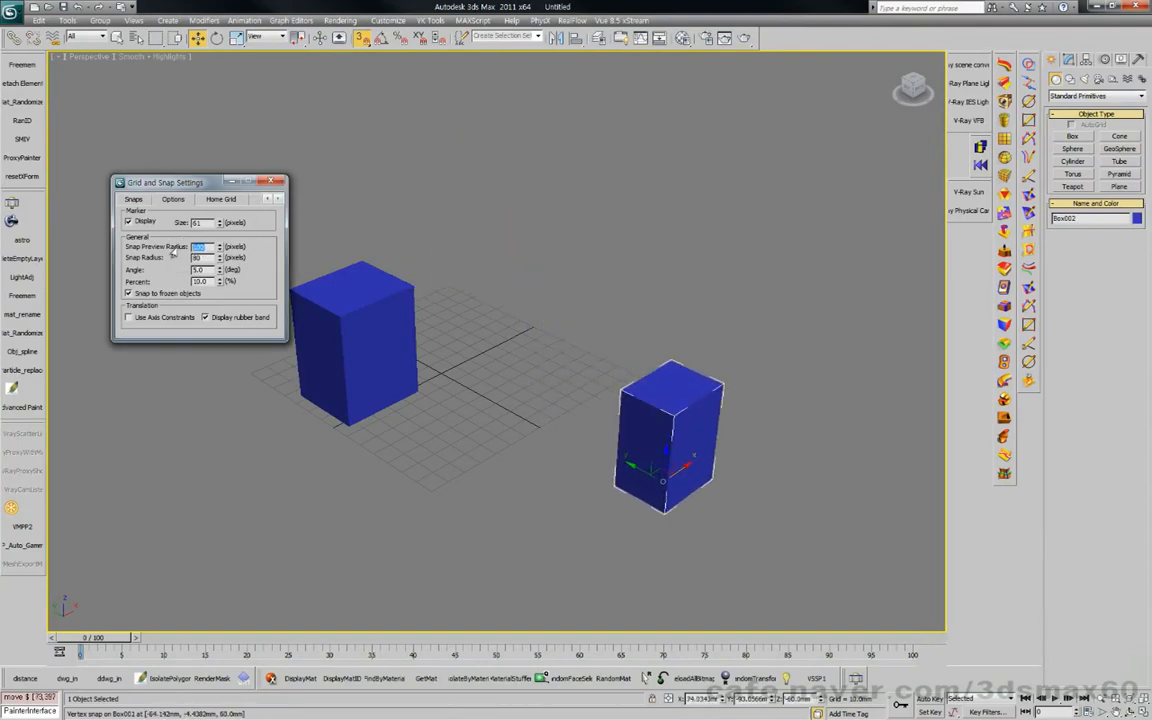
text(300)
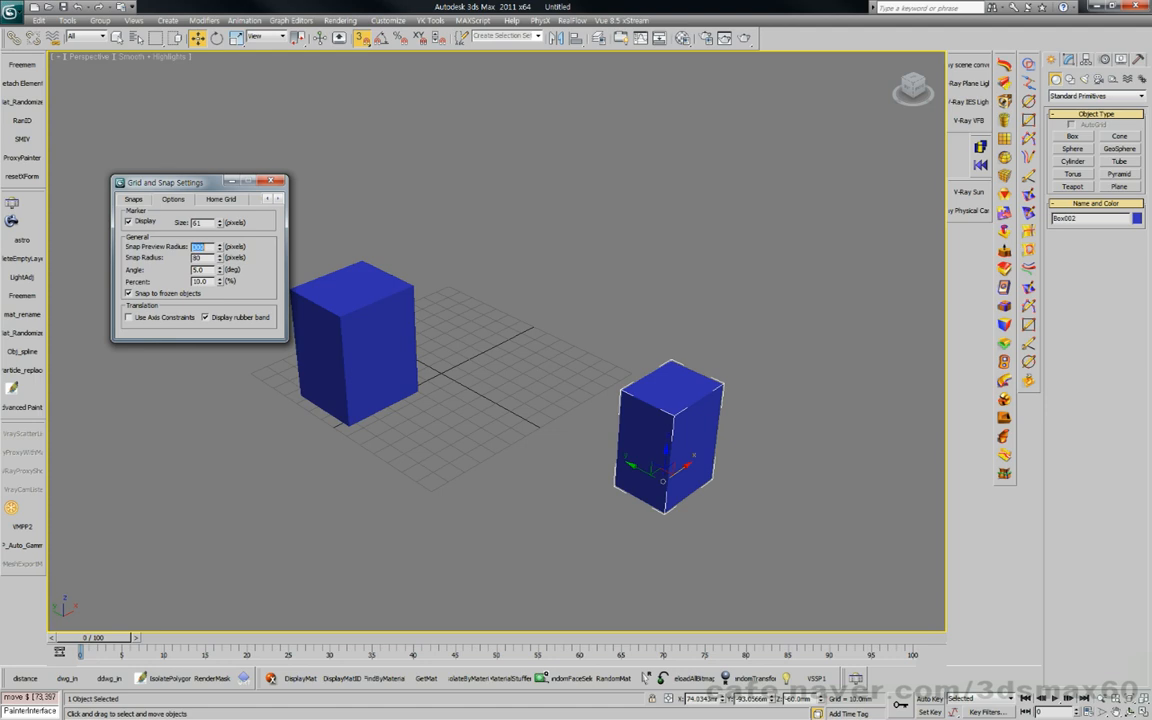
double_click(198, 260)
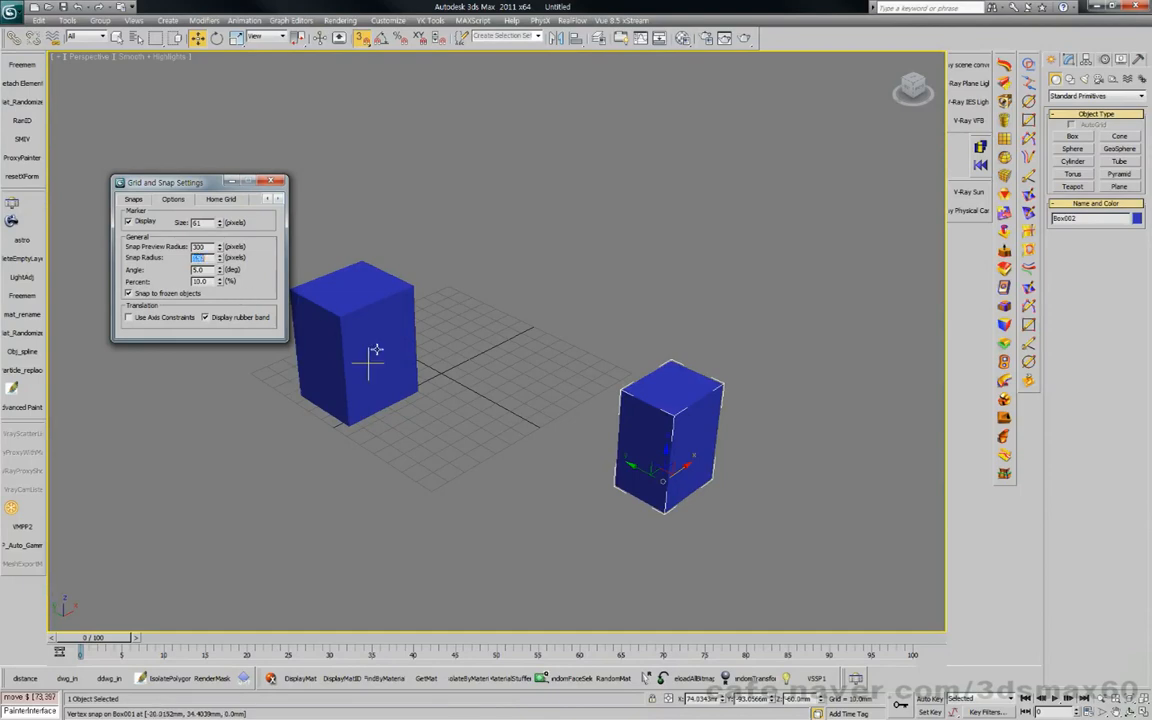
Step: Move the second box closer and snap its lower left-hand corner to the first box's right-hand top corner
drag(600, 490, 576, 470)
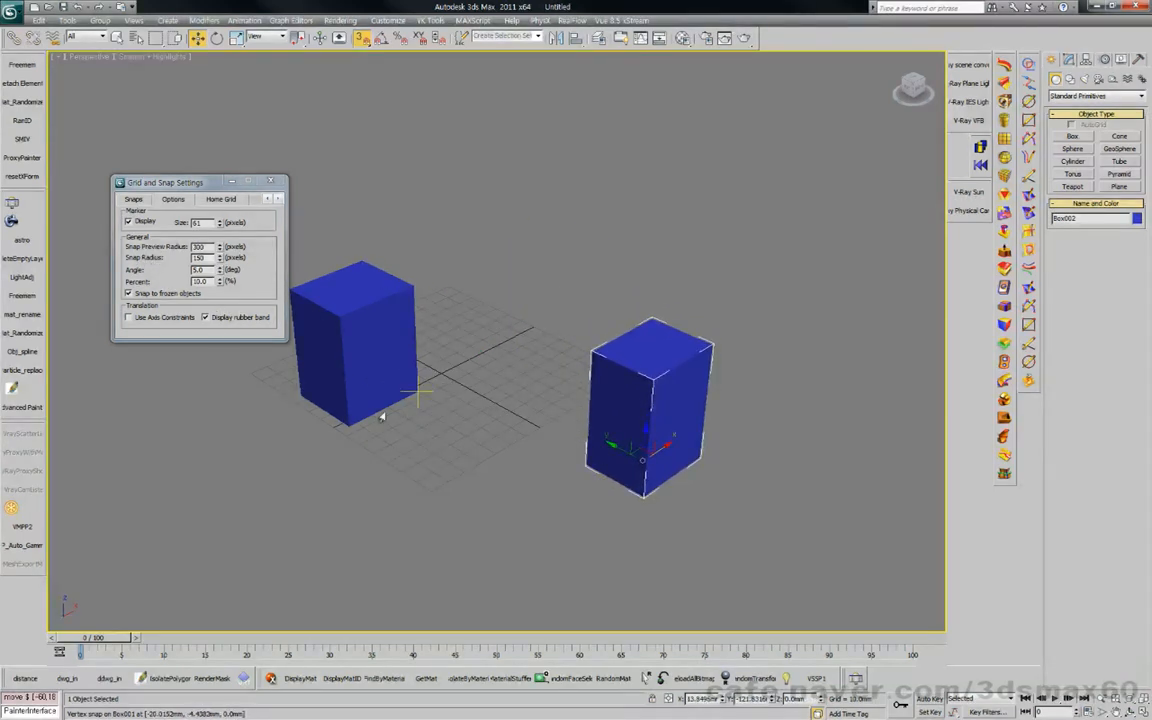
drag(592, 462, 500, 320)
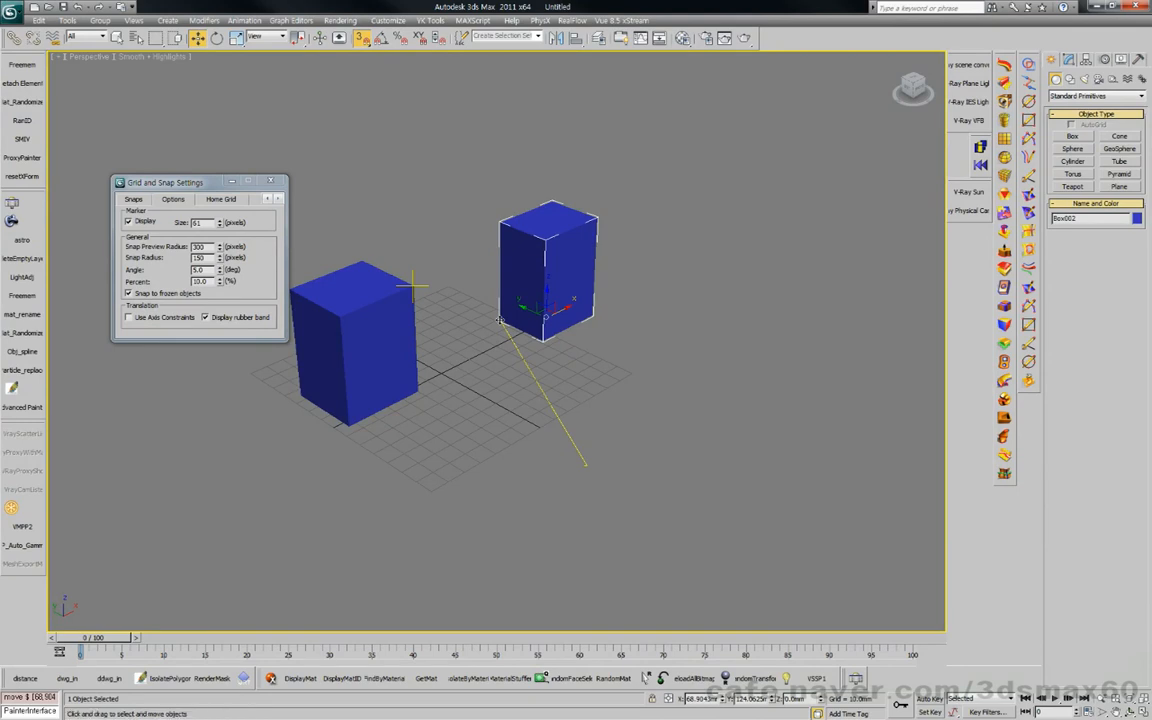
drag(500, 320, 500, 321)
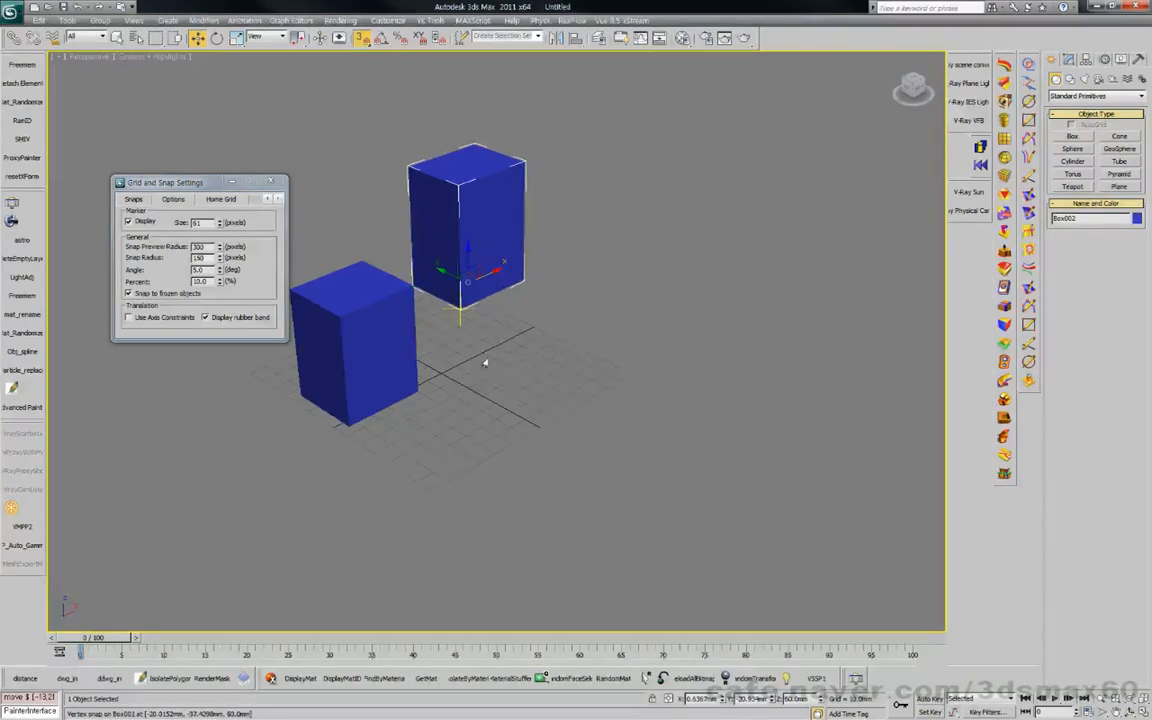
Step: Switch the viewport display to wireframe and examine up close the corner where the two boxes meet
middle_drag(482, 361, 609, 496)
scroll(564, 432, up, 3)
scroll(564, 432, up, 10)
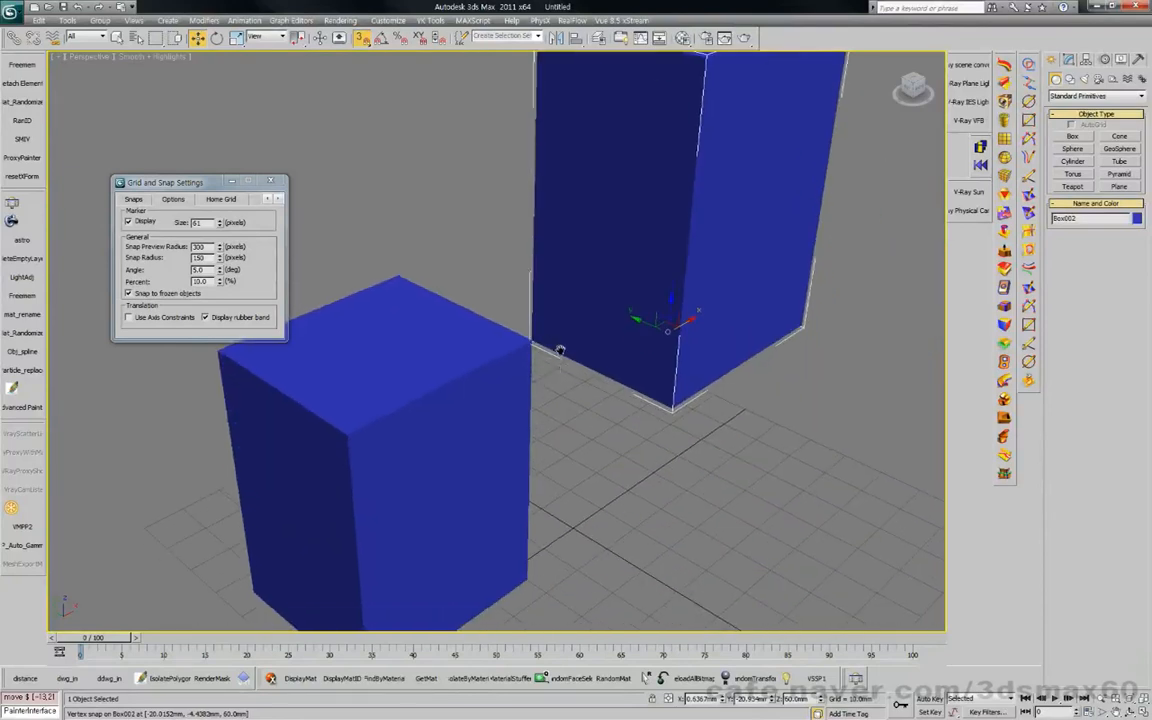
scroll(409, 434, down, 6)
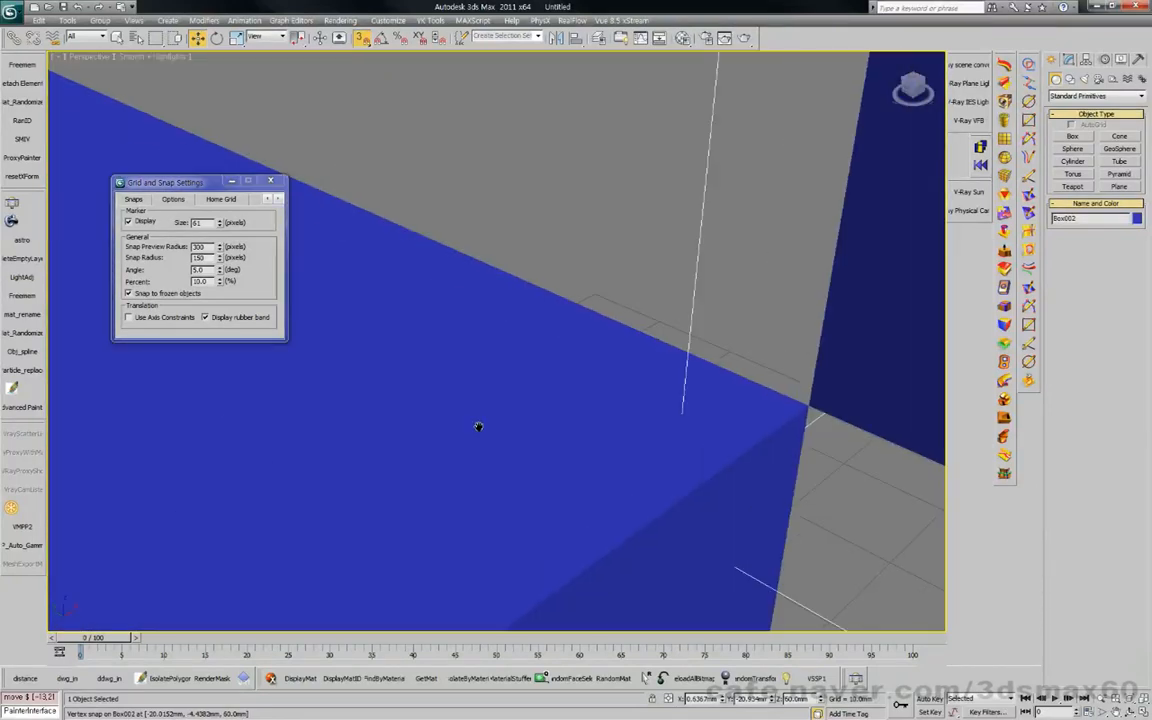
scroll(553, 409, up, 1)
scroll(553, 409, down, 1)
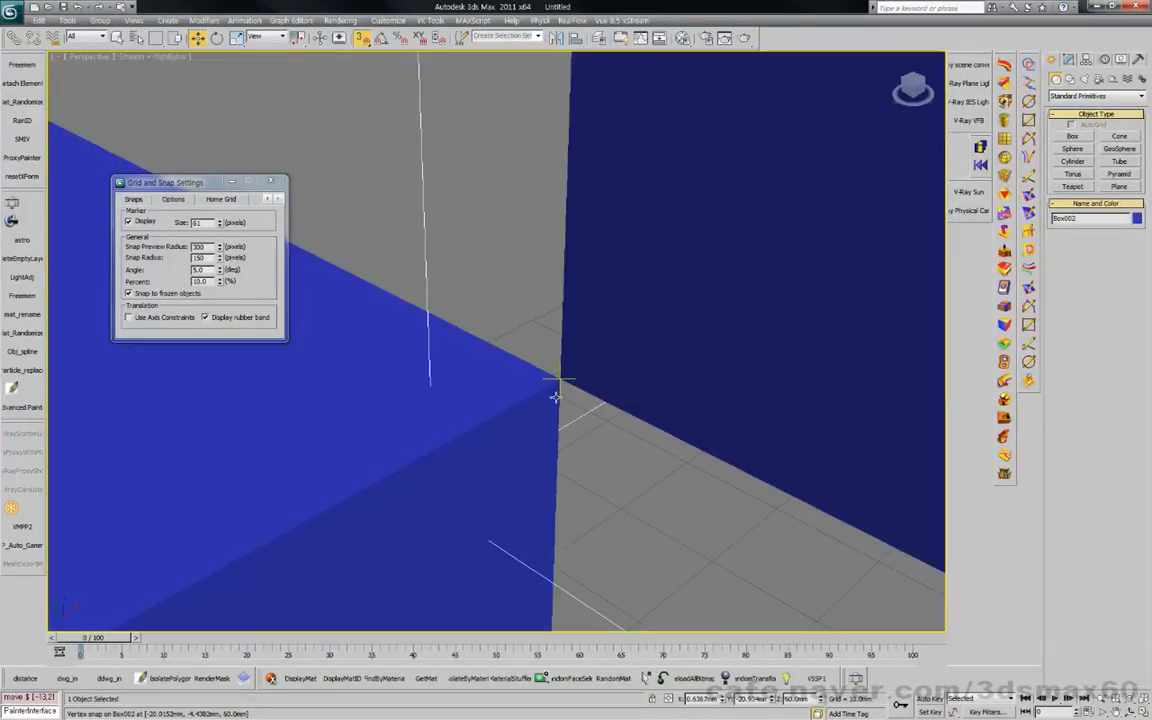
key(F3)
scroll(579, 427, up, 2)
scroll(580, 432, down, 1)
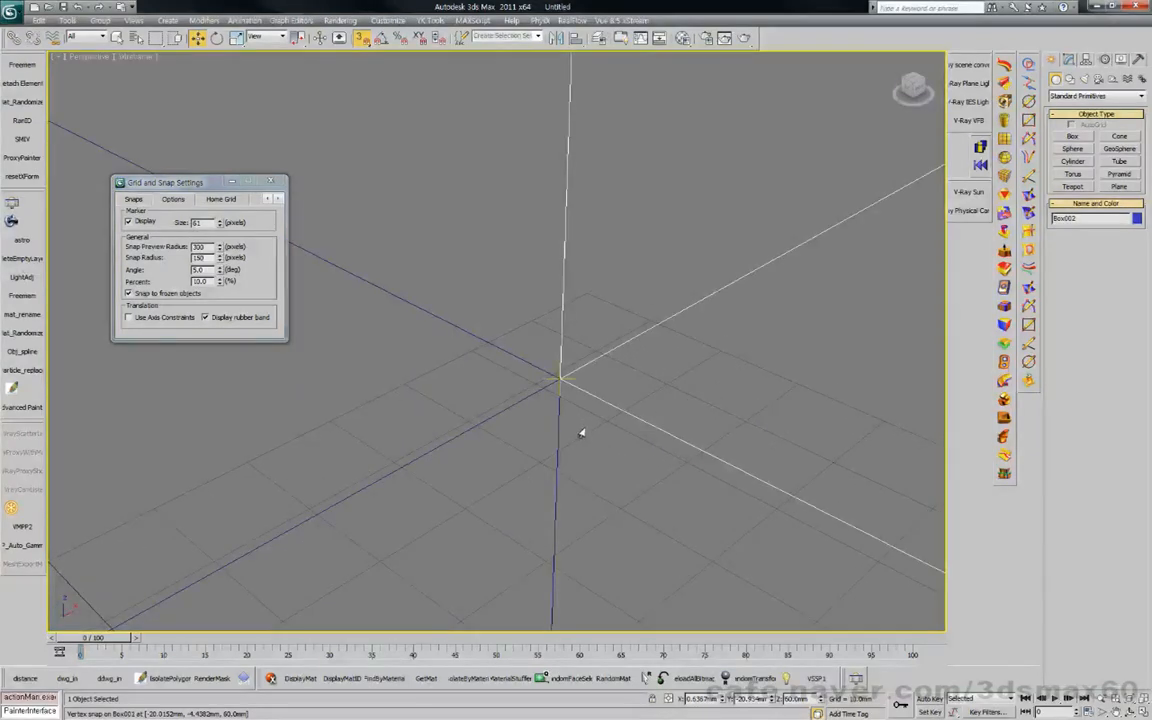
Step: Select the first box and move it down and away from the second box
click(617, 478)
mouse_move(597, 481)
mouse_down()
mouse_move(368, 425)
mouse_move(347, 379)
mouse_move(514, 381)
mouse_move(508, 389)
mouse_up()
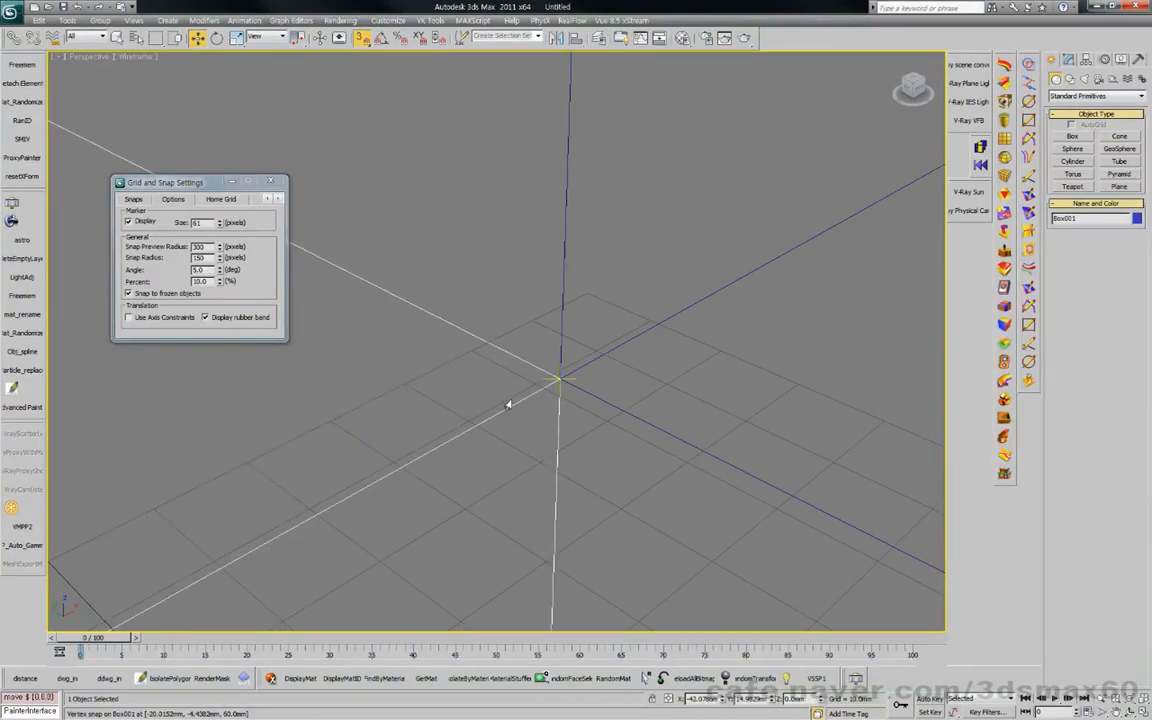
scroll(514, 405, down, 8)
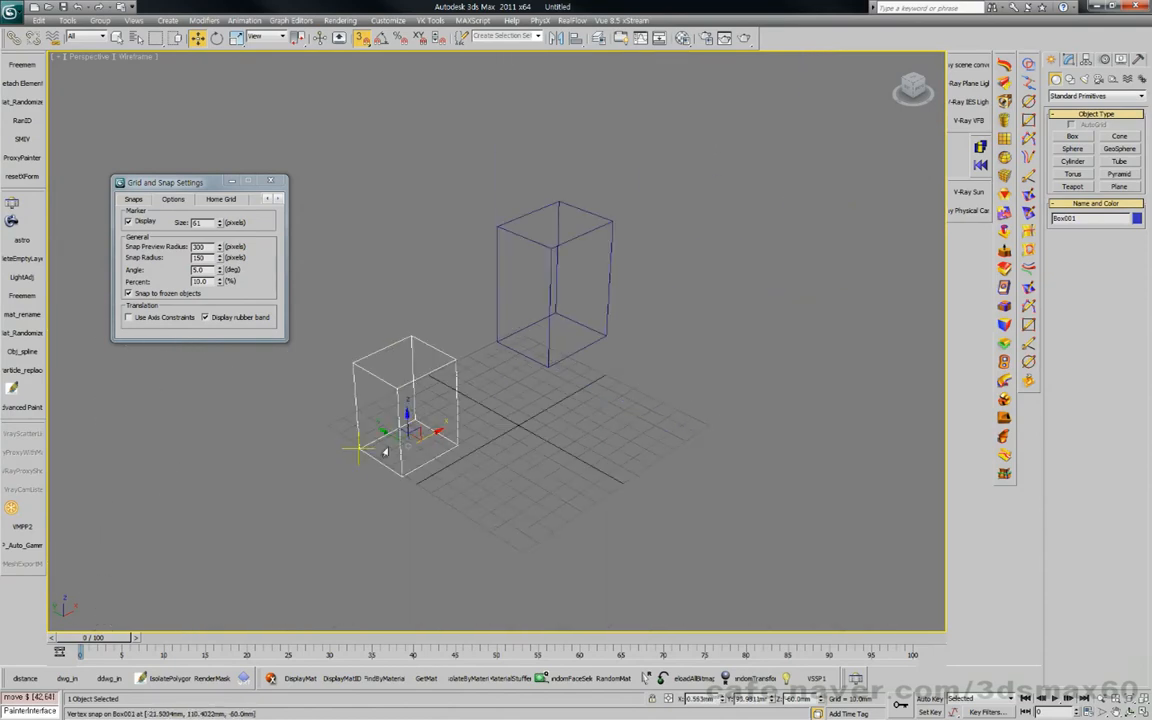
Step: Snap the first box's right-hand top corner to the second box's left-hand top corner and inspect the joint up close
drag(455, 358, 470, 306)
middle_drag(470, 306, 416, 285)
scroll(560, 500, up, 5)
scroll(450, 343, up, 5)
scroll(671, 404, down, 4)
middle_drag(551, 381, 586, 411)
scroll(540, 421, down, 4)
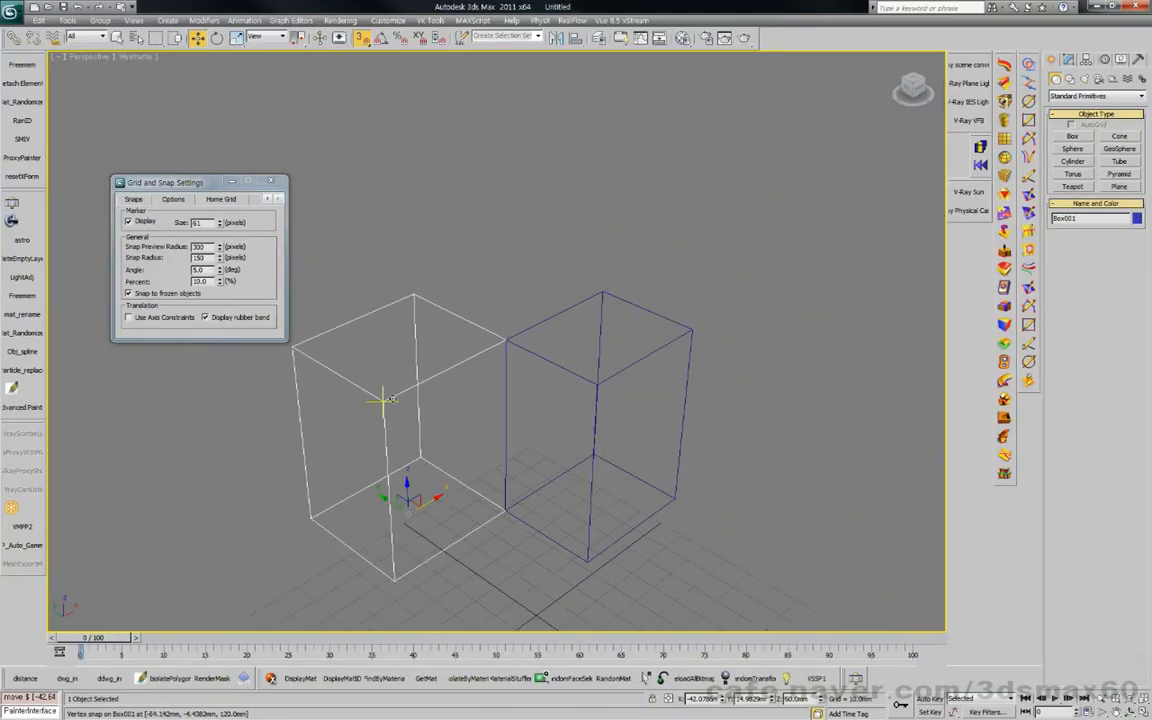
Step: Snap the first box's front bottom corner onto the second box's left-hand top corner
drag(383, 400, 413, 301)
drag(393, 580, 397, 352)
middle_drag(395, 362, 512, 419)
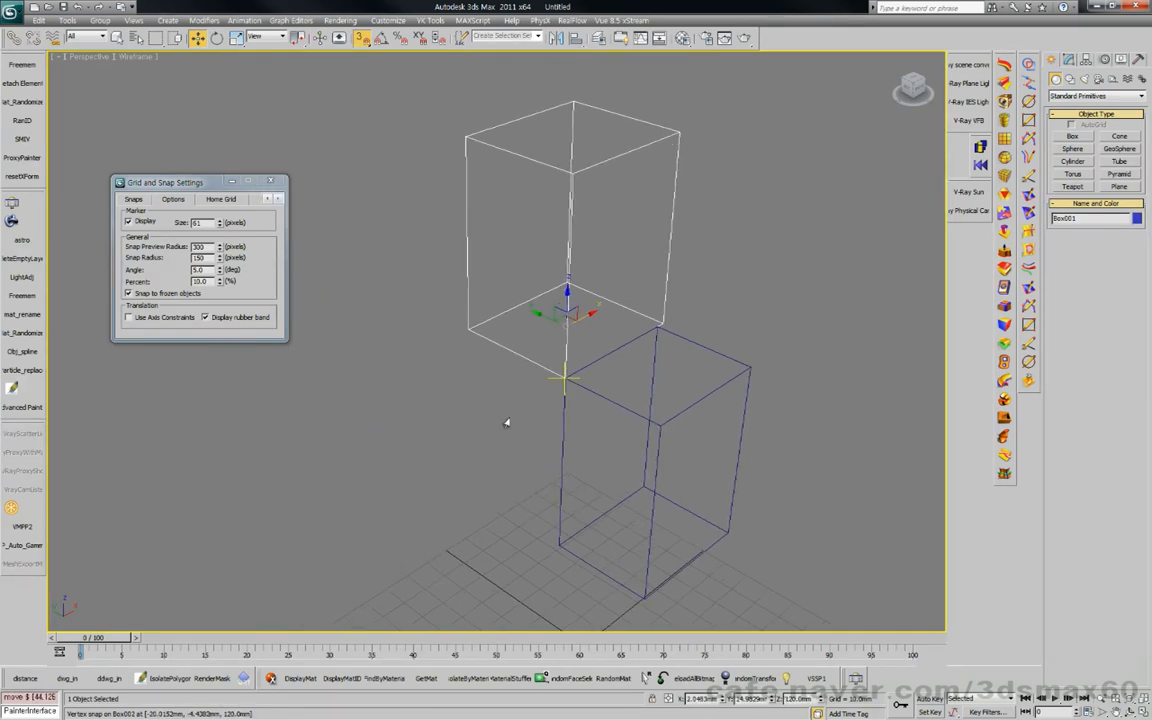